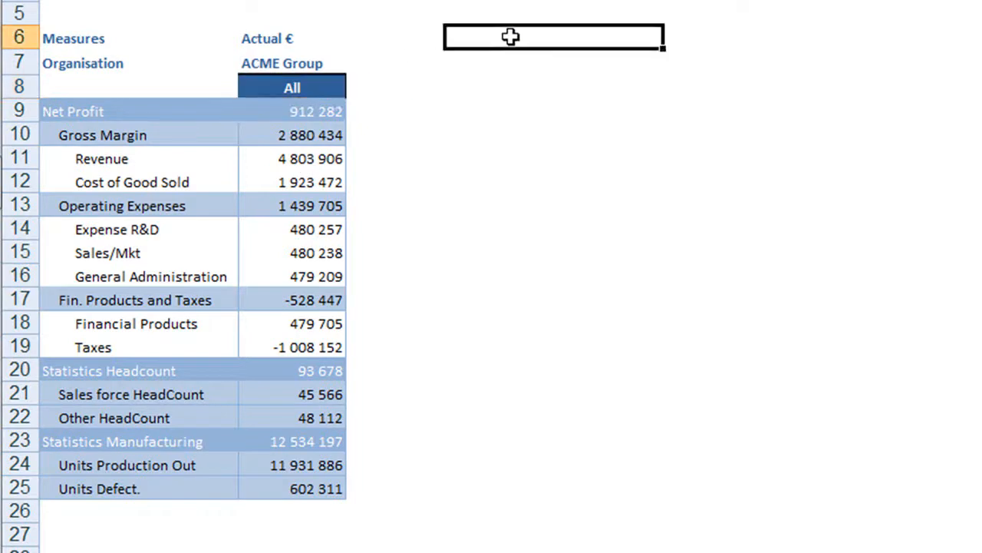
- Copy the existing InfoSet as a new one with its origin at cell D6 of Page 1
{"action": "left_click", "coordinate": [510, 36]}
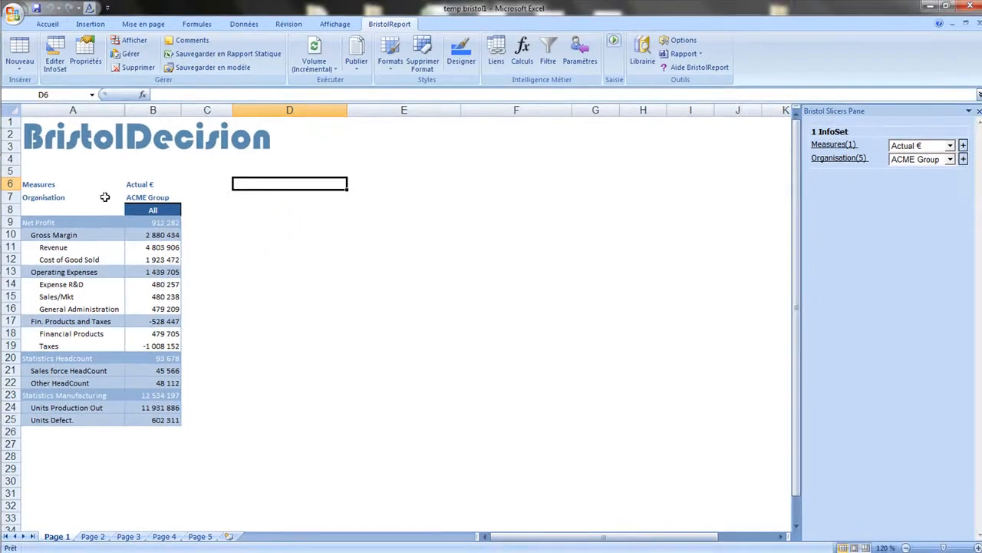
{"action": "left_click", "coordinate": [20, 60]}
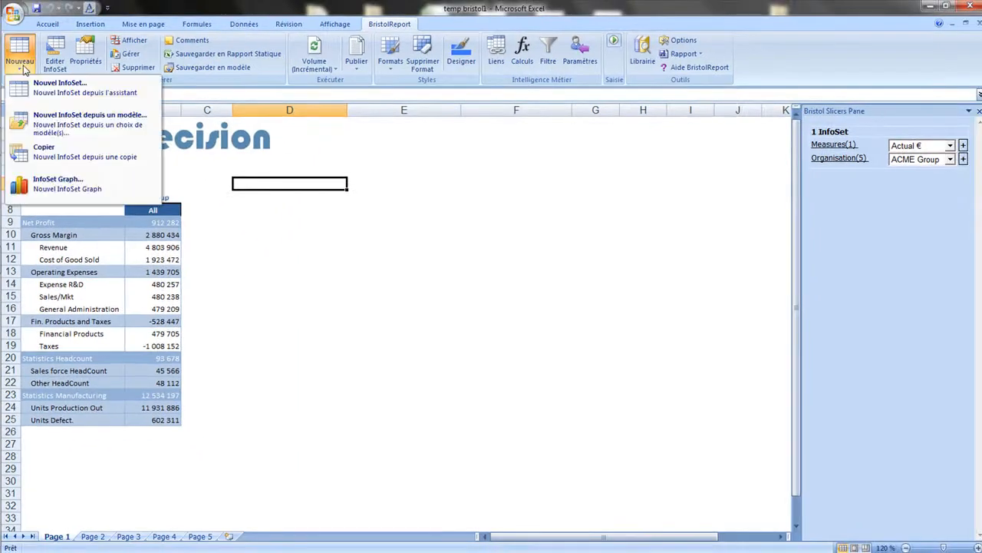
{"action": "left_click", "coordinate": [38, 152]}
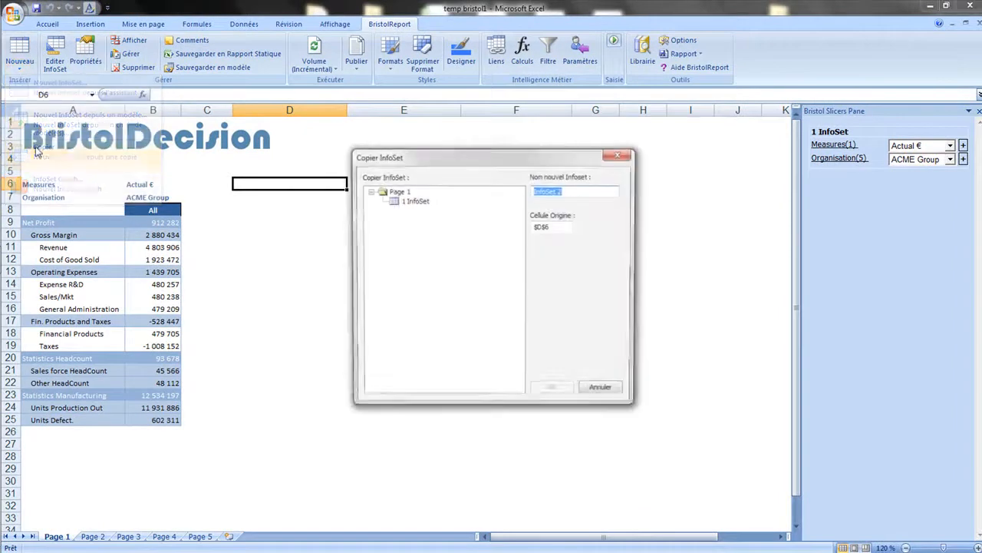
{"action": "left_click", "coordinate": [416, 201]}
{"action": "left_click", "coordinate": [546, 391]}
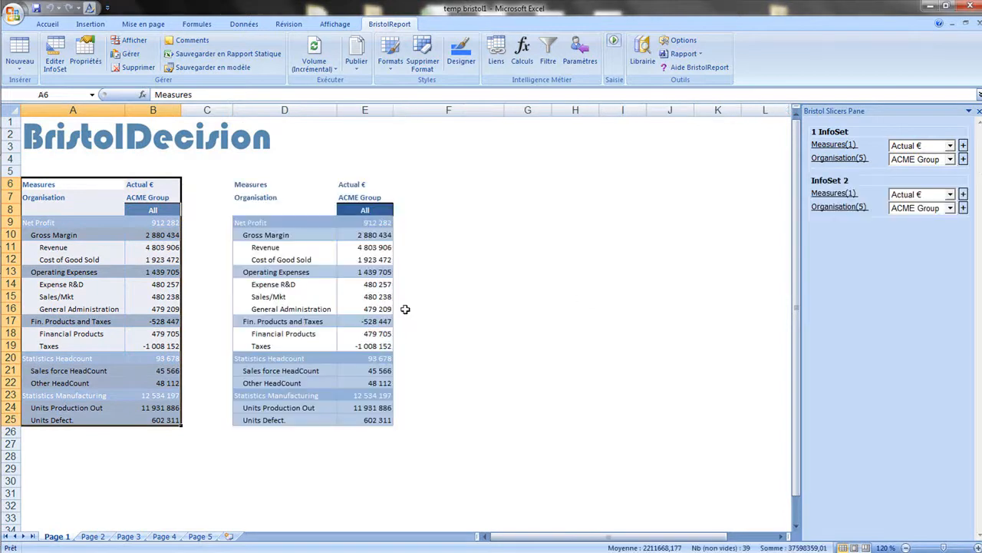
- Apply the green format style to the copied InfoSet
{"action": "left_click", "coordinate": [310, 219]}
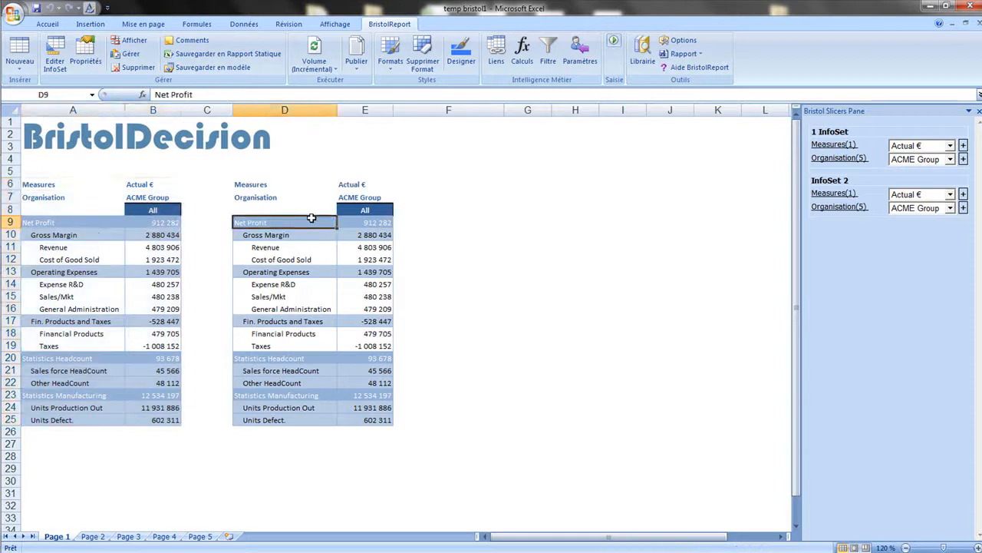
{"action": "left_click", "coordinate": [392, 63]}
{"action": "left_click", "coordinate": [407, 189]}
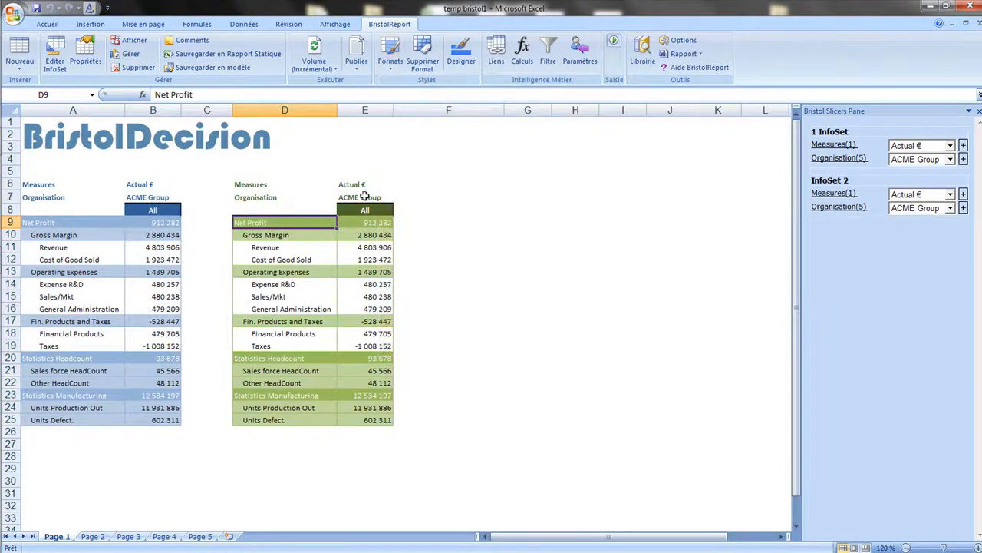
- Set the Measures selection of InfoSet 2 to a list containing Budget €
{"action": "left_click", "coordinate": [266, 185]}
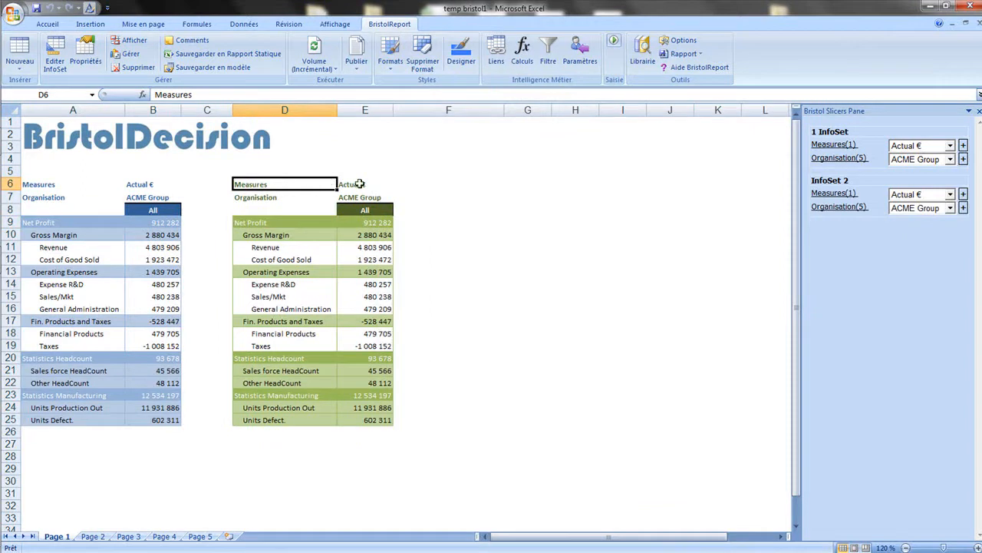
{"action": "double_click", "coordinate": [290, 184]}
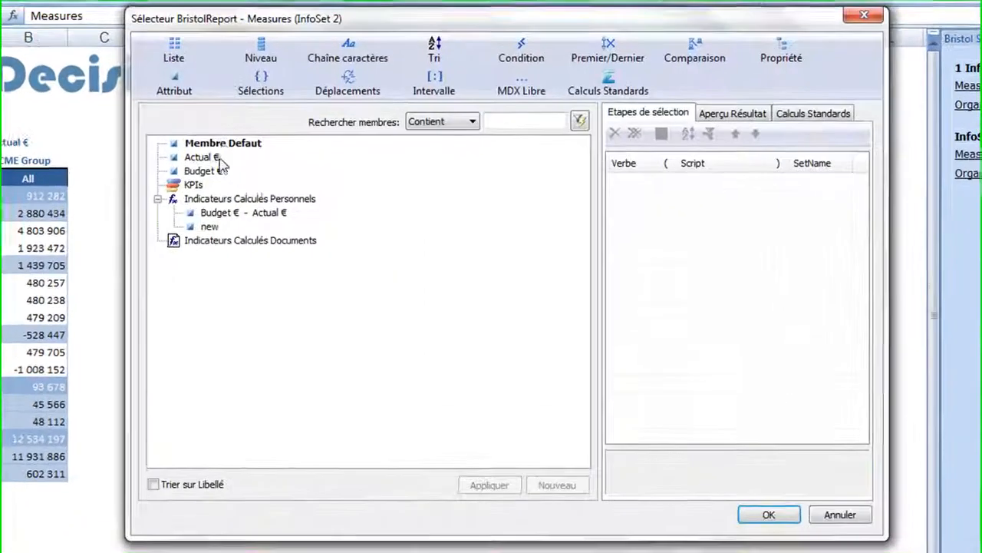
{"action": "left_click", "coordinate": [277, 205]}
{"action": "left_click", "coordinate": [557, 487]}
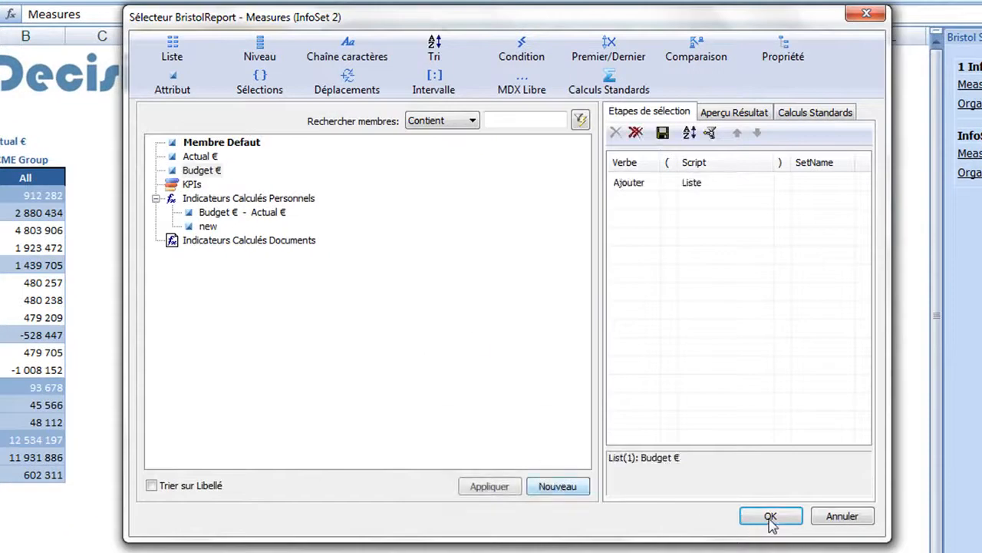
{"action": "left_click", "coordinate": [762, 516]}
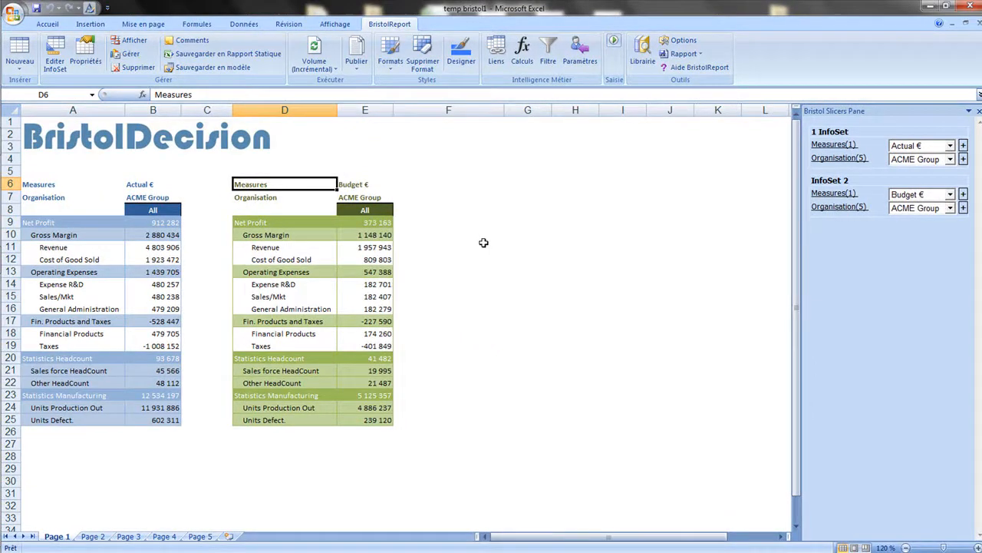
- Make the Actual € table's period a user choice from the Month list and choose March 2003
{"action": "left_click", "coordinate": [156, 208]}
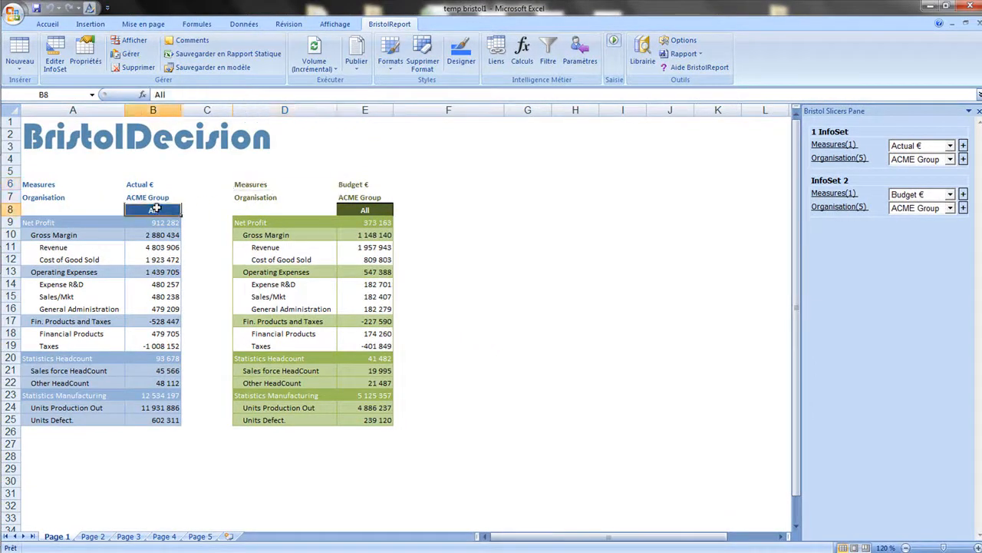
{"action": "right_click", "coordinate": [156, 209]}
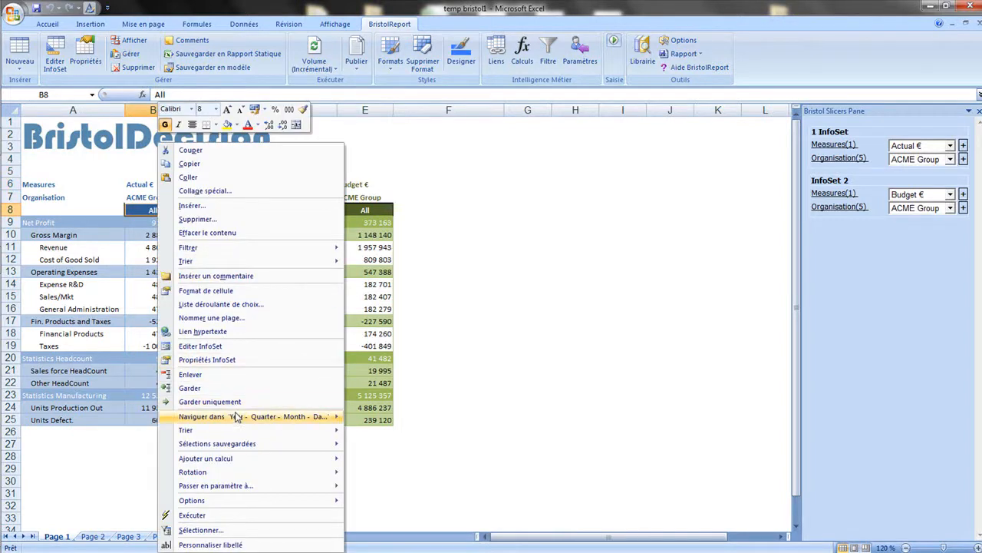
{"action": "mouse_move", "coordinate": [236, 416]}
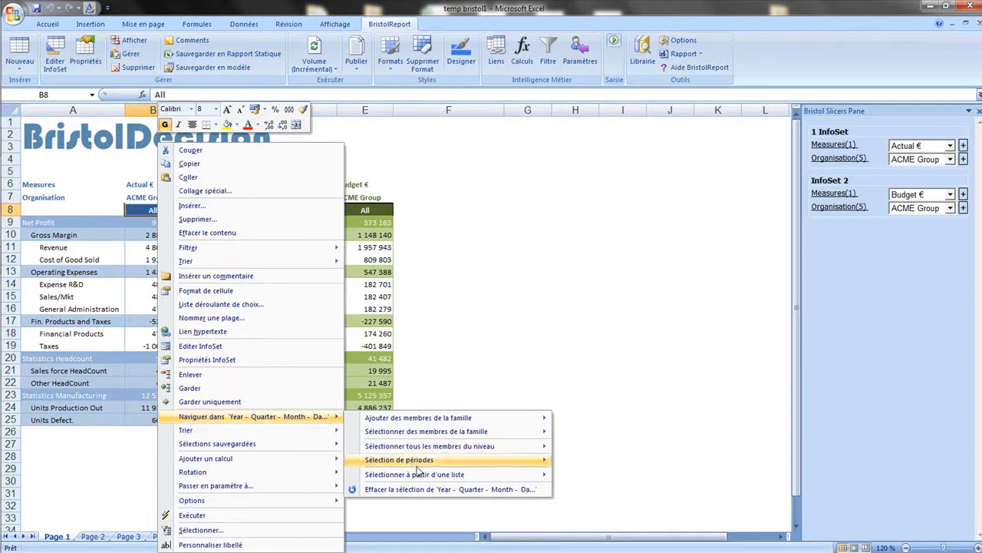
{"action": "mouse_move", "coordinate": [435, 476]}
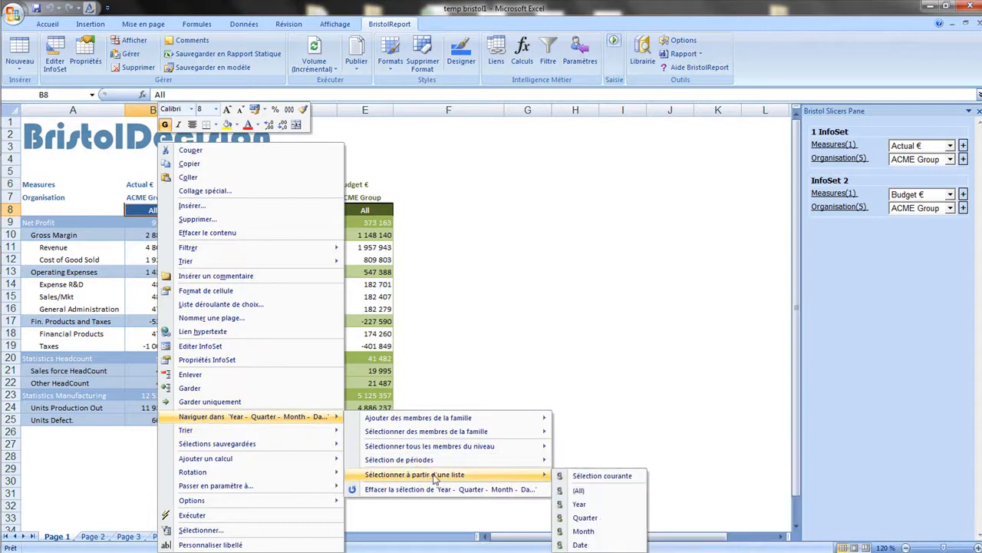
{"action": "left_click", "coordinate": [583, 530]}
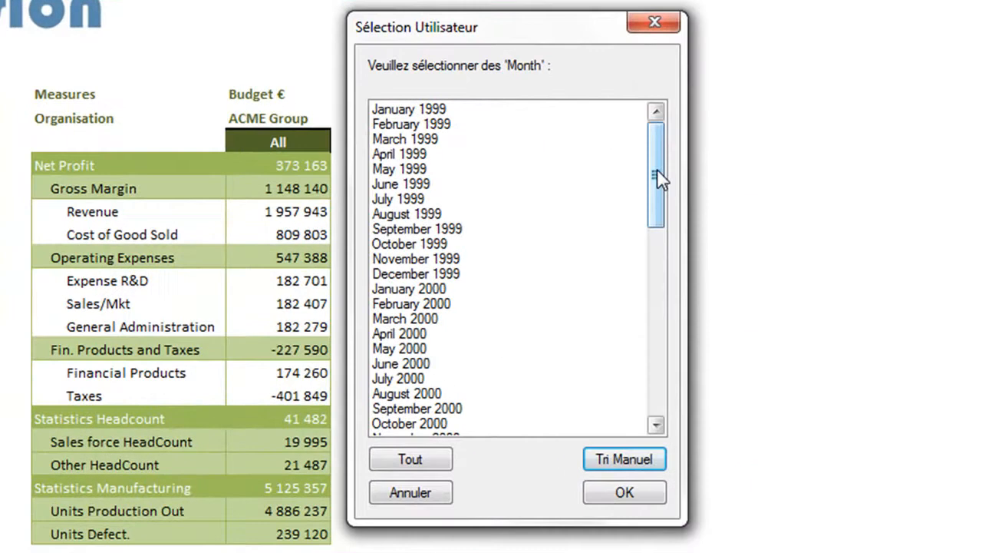
{"action": "left_click_drag", "start_coordinate": [657, 170], "coordinate": [658, 382]}
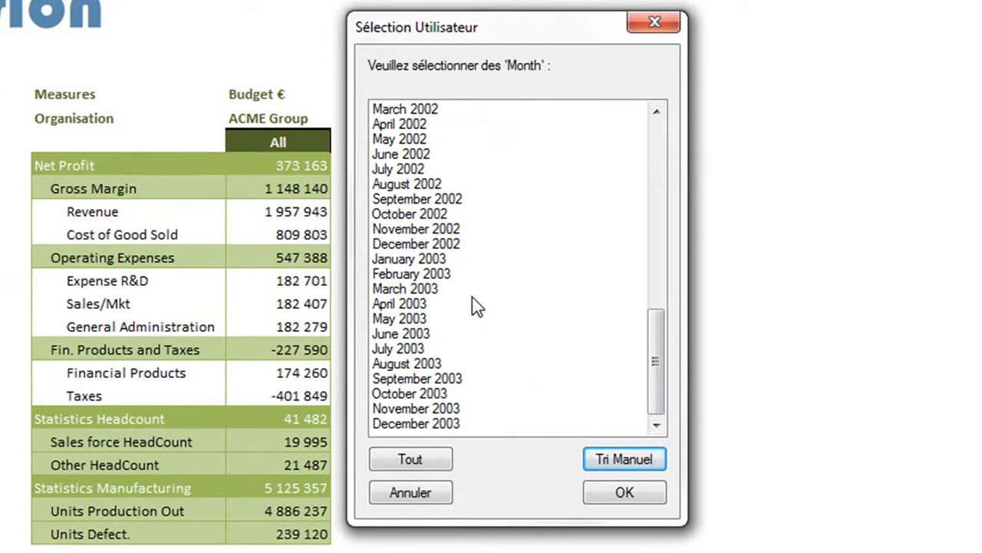
{"action": "left_click", "coordinate": [451, 294]}
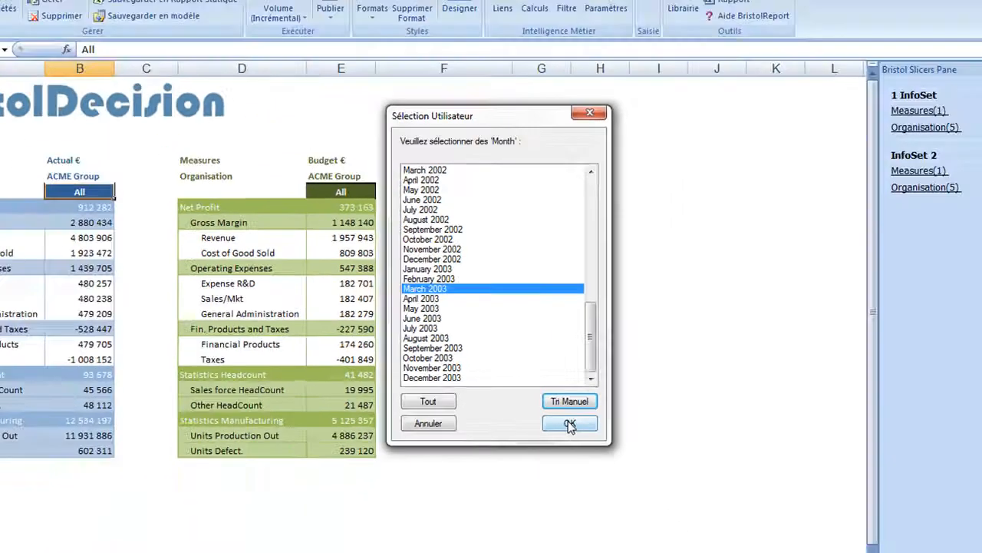
{"action": "left_click", "coordinate": [606, 485]}
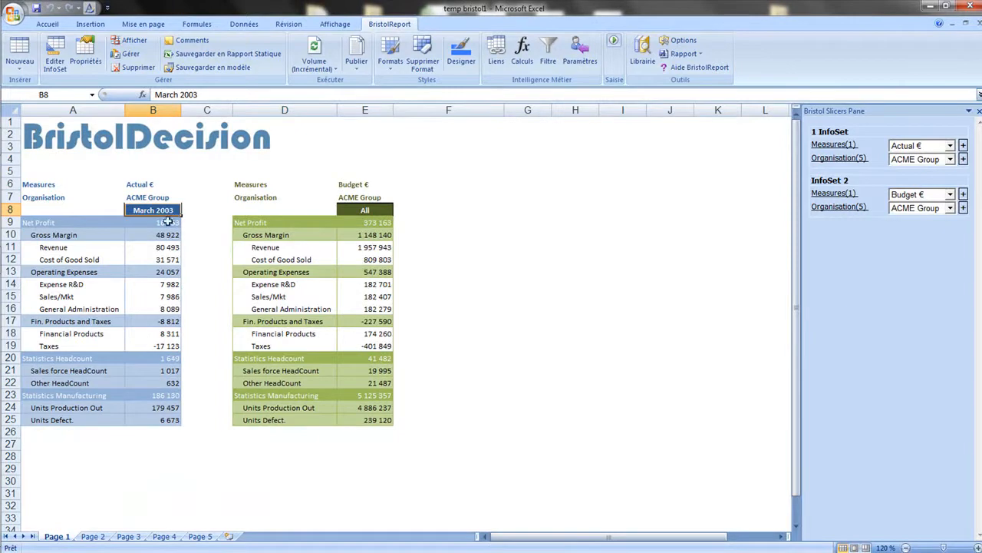
- Define the Budget € table's period with the user selection Choix Month and apply it
{"action": "left_click", "coordinate": [350, 209]}
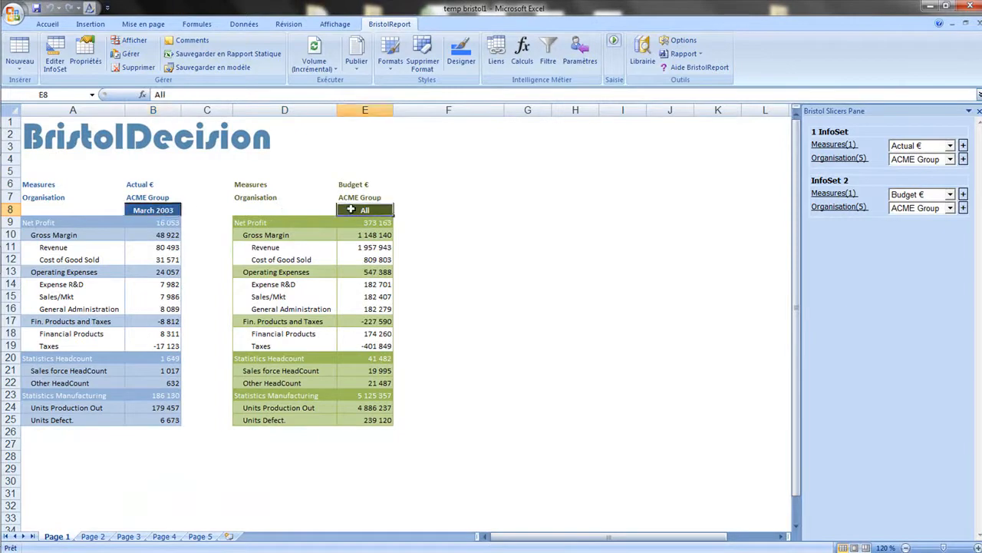
{"action": "left_click", "coordinate": [548, 60]}
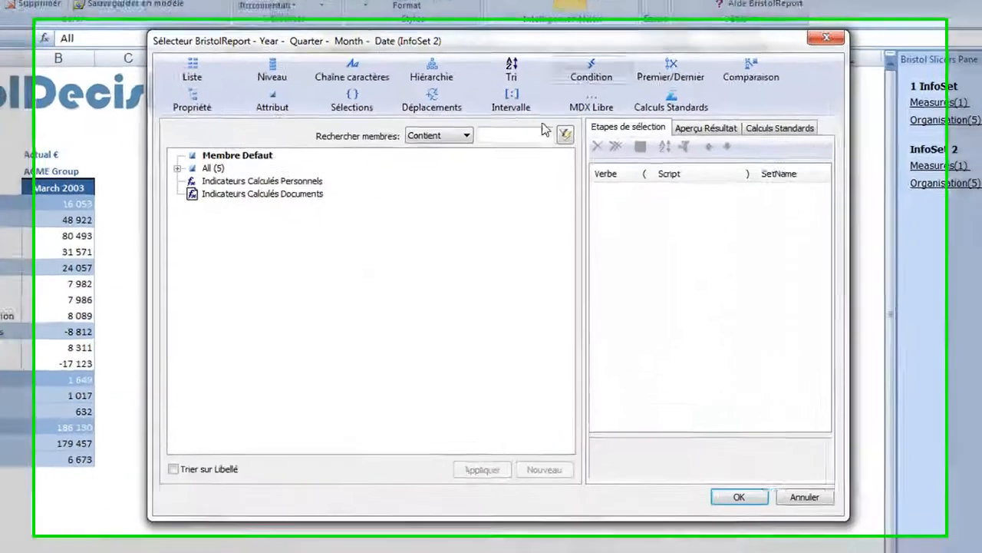
{"action": "left_click", "coordinate": [343, 90]}
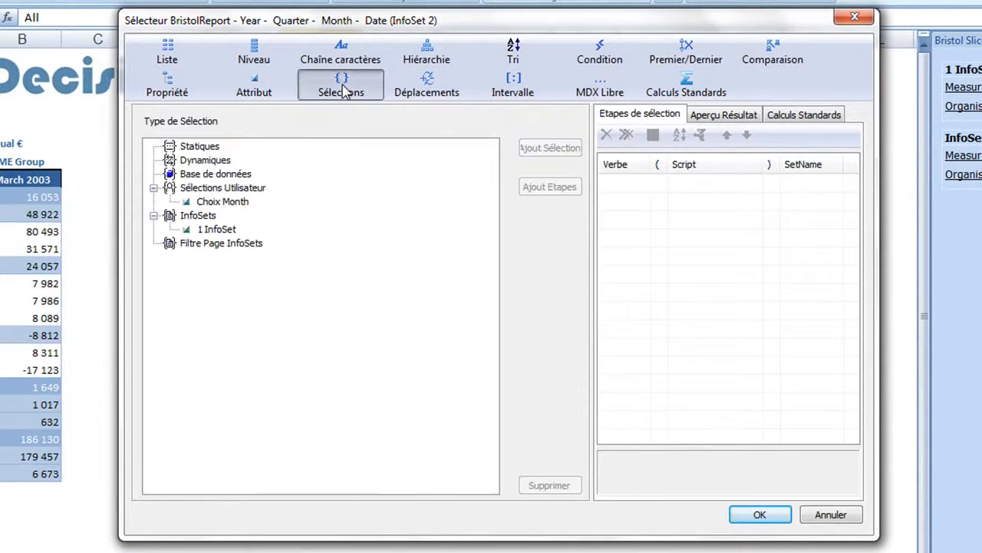
{"action": "left_click", "coordinate": [228, 204]}
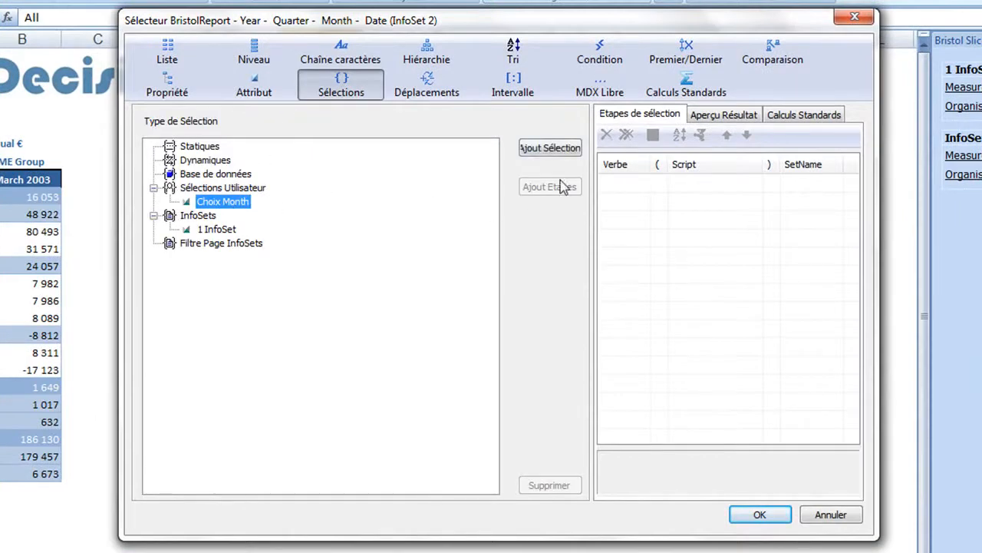
{"action": "left_click", "coordinate": [548, 148]}
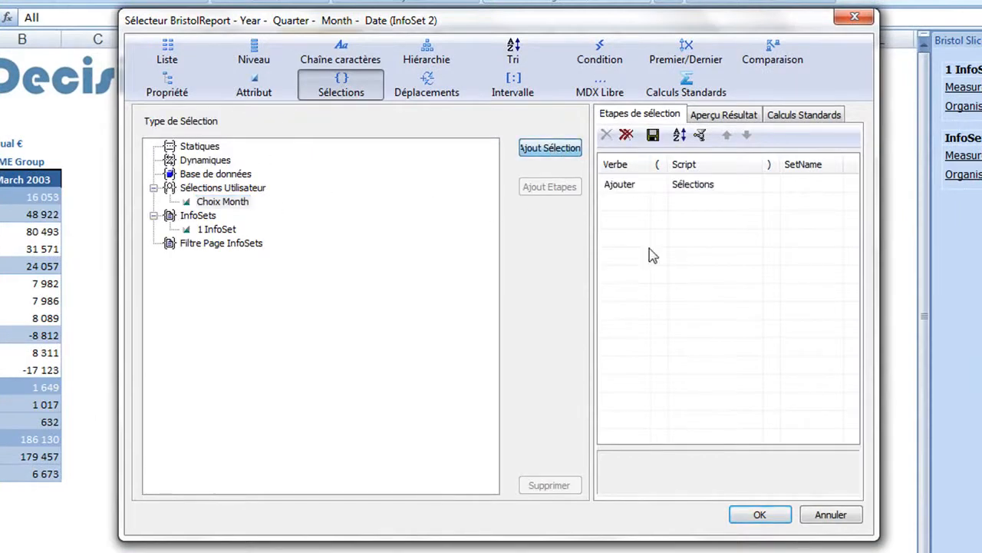
{"action": "left_click", "coordinate": [756, 515]}
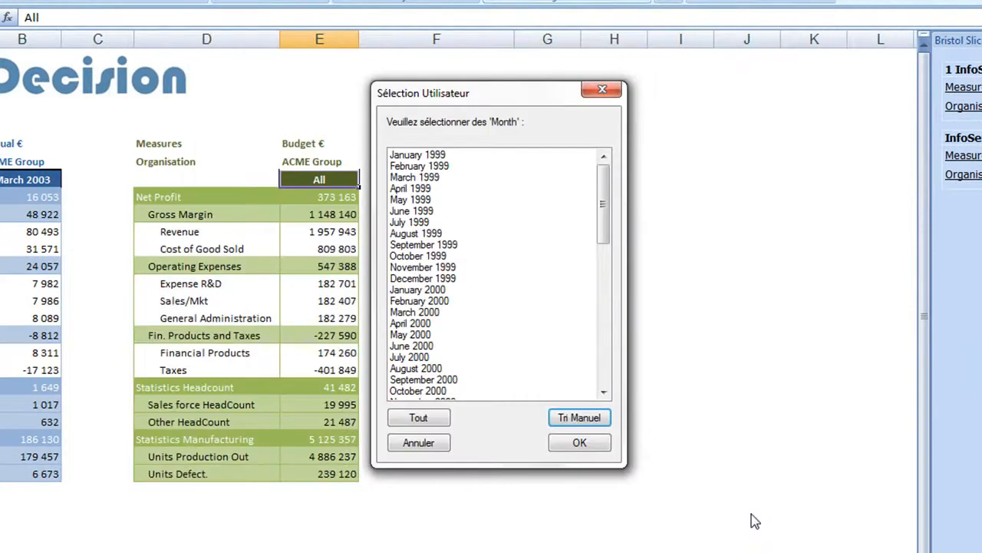
- Choose April 2003 as the month in the user selection prompt
{"action": "left_click_drag", "start_coordinate": [619, 215], "coordinate": [609, 366]}
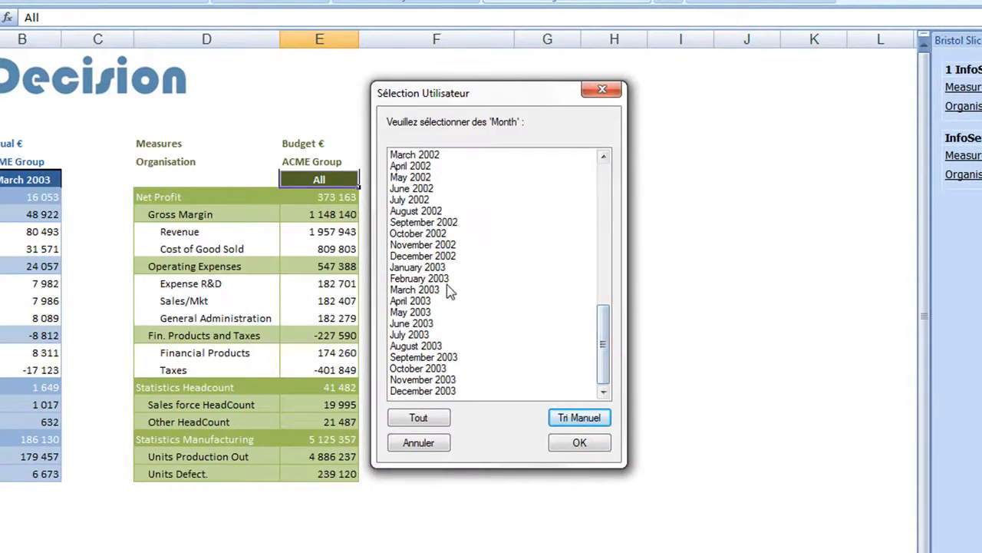
{"action": "left_click", "coordinate": [434, 302]}
{"action": "left_click", "coordinate": [576, 443]}
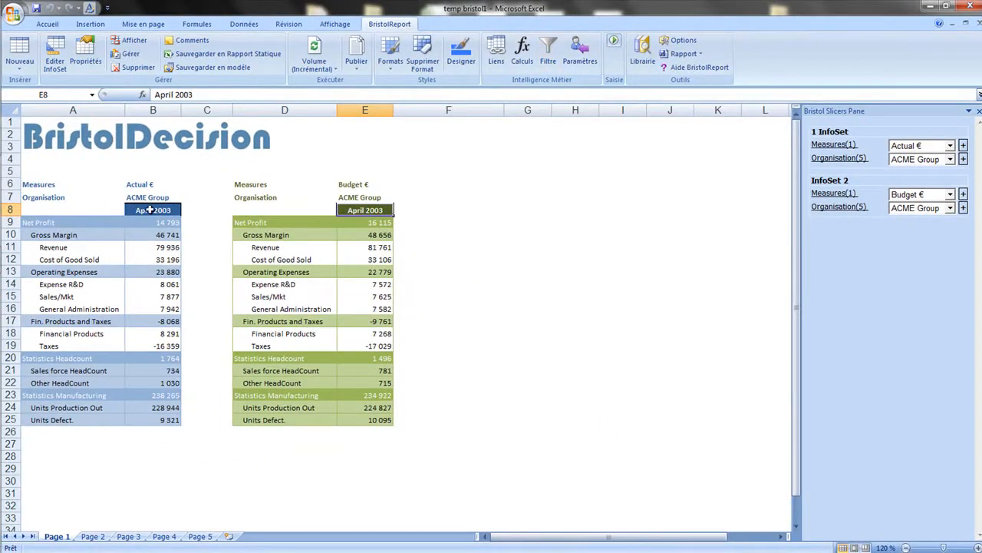
- Add all periods since the start of the Year to the Actual € table's April 2003 column
{"action": "left_click", "coordinate": [149, 210]}
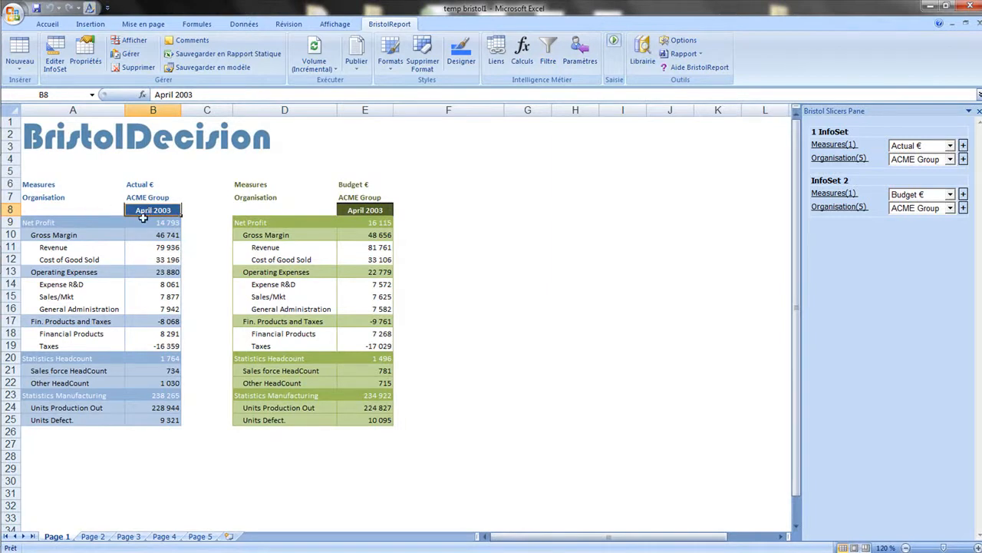
{"action": "left_click", "coordinate": [145, 185]}
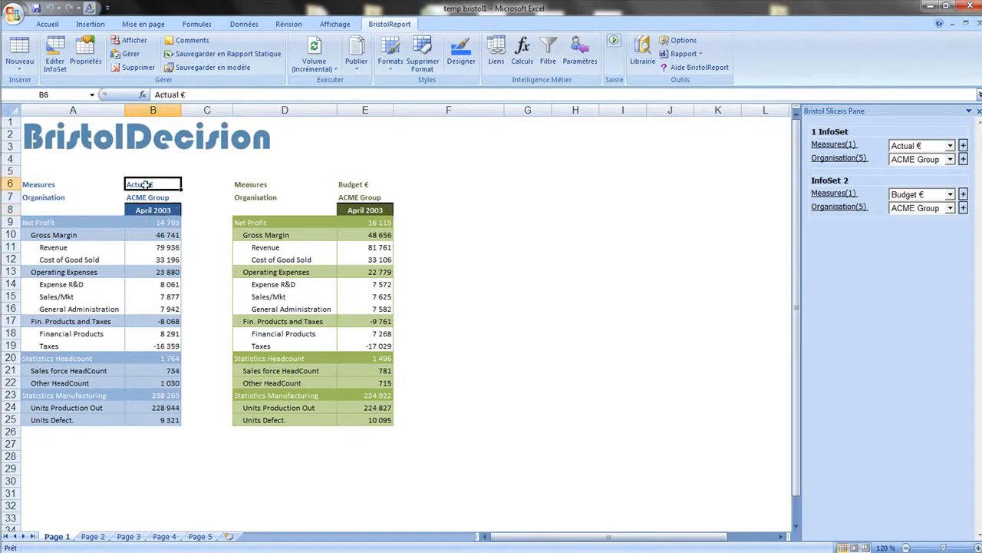
{"action": "left_click", "coordinate": [146, 209]}
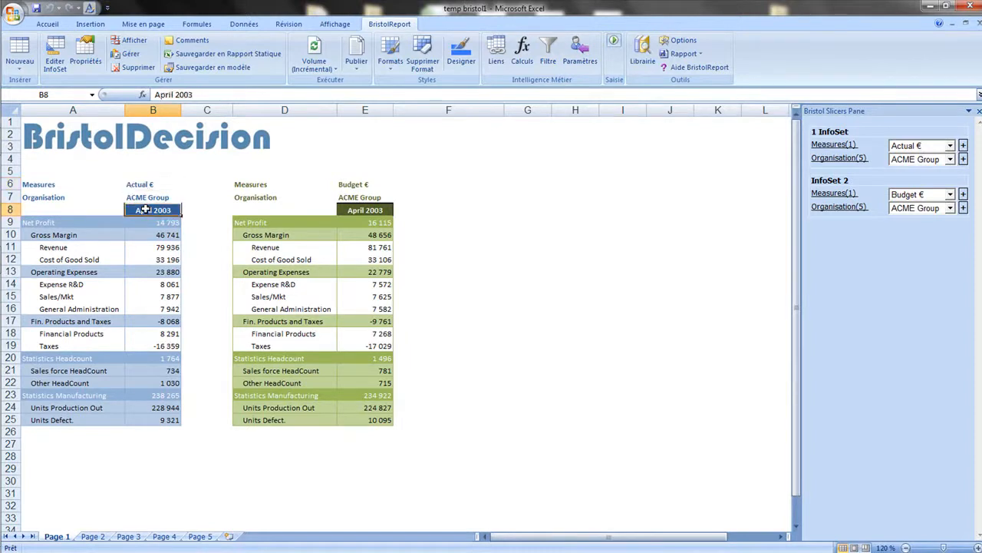
{"action": "right_click", "coordinate": [146, 211]}
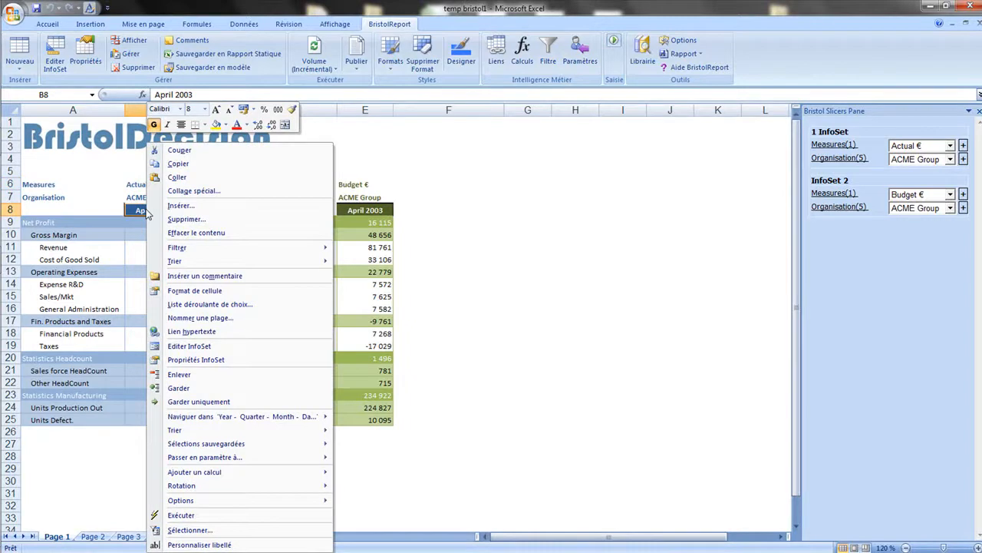
{"action": "mouse_move", "coordinate": [229, 417]}
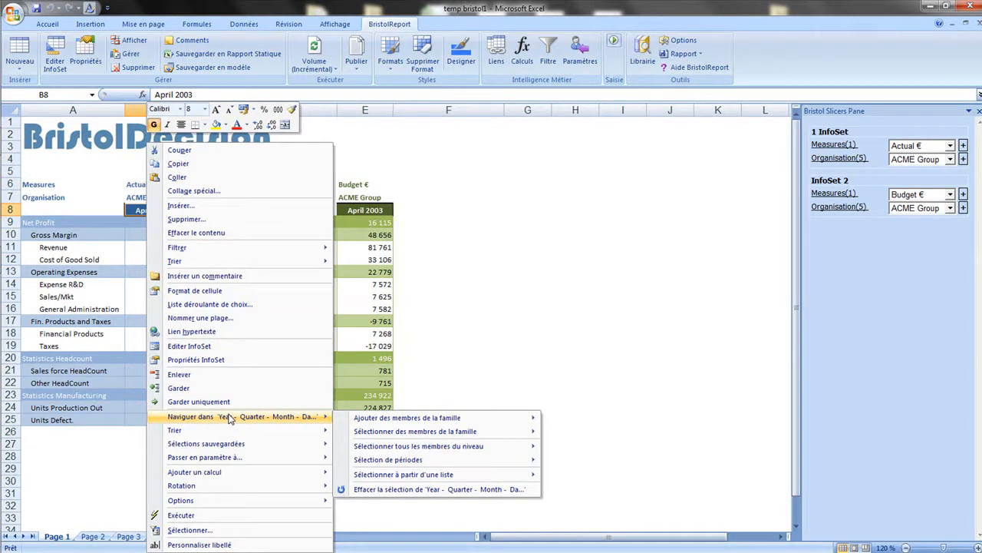
{"action": "mouse_move", "coordinate": [429, 459]}
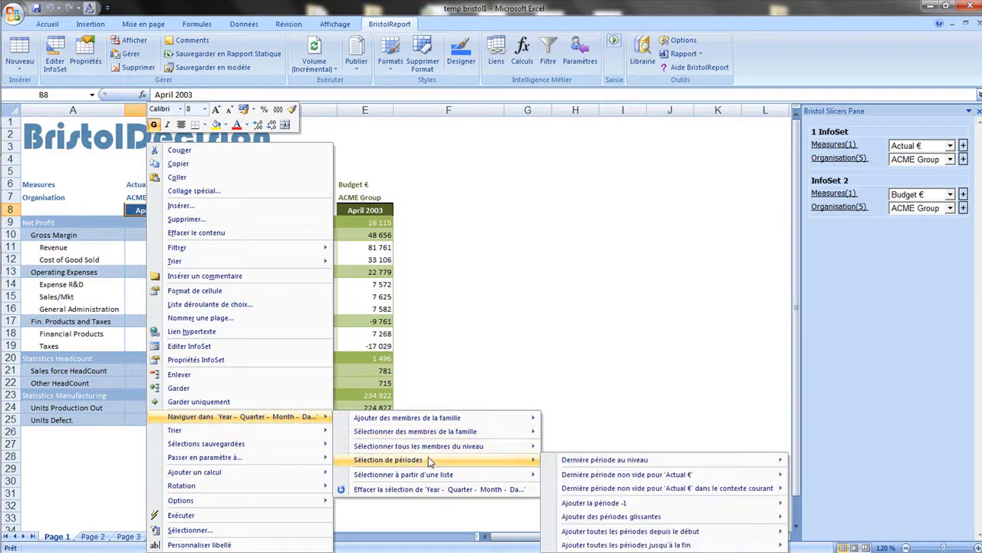
{"action": "mouse_move", "coordinate": [660, 533]}
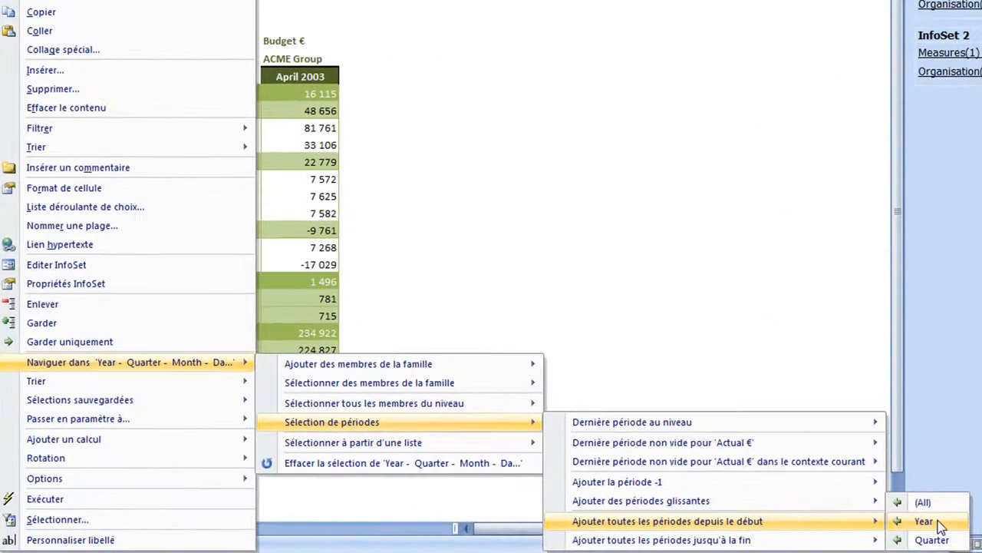
{"action": "left_click", "coordinate": [938, 525]}
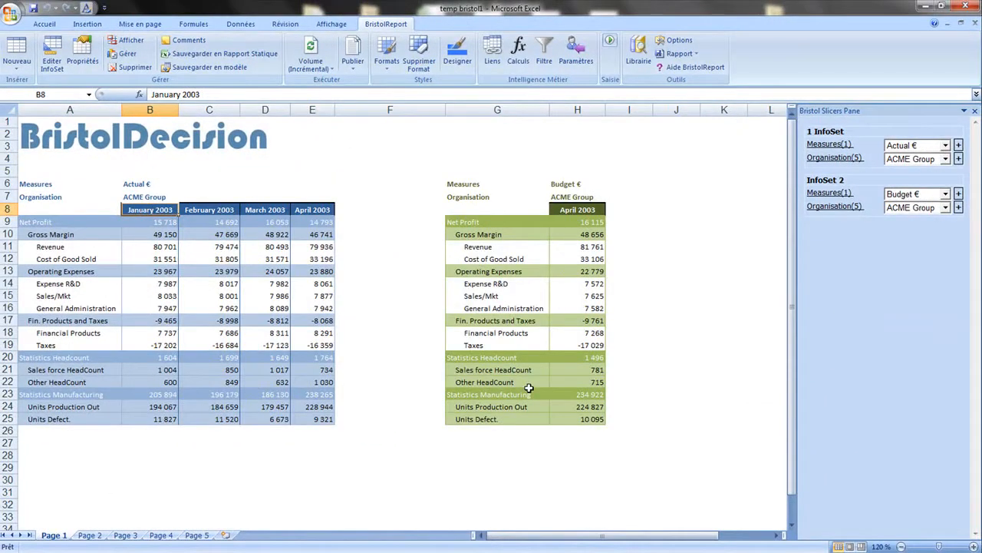
- Add all periods up to the end of the Year to the Budget € table's April 2003 column
{"action": "left_click", "coordinate": [581, 209]}
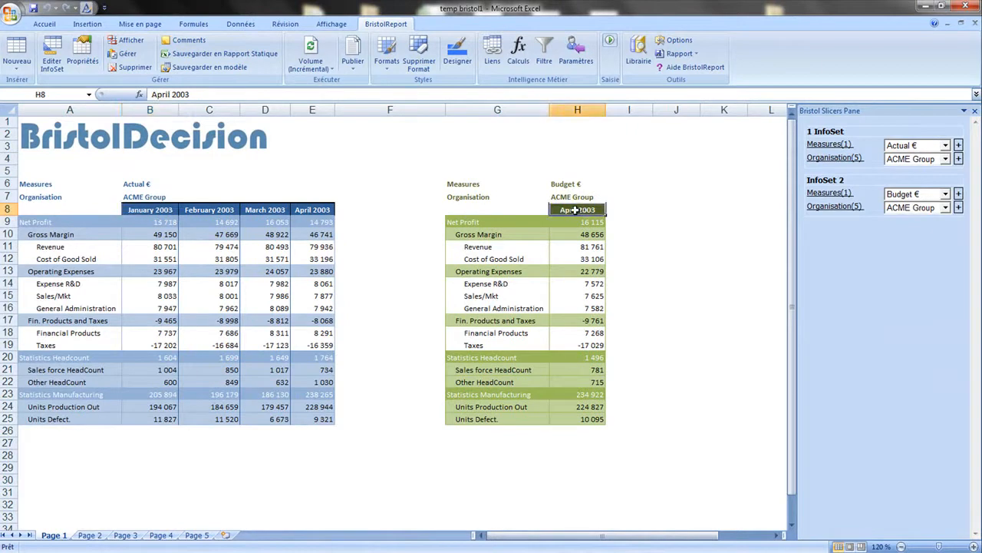
{"action": "left_click", "coordinate": [567, 181]}
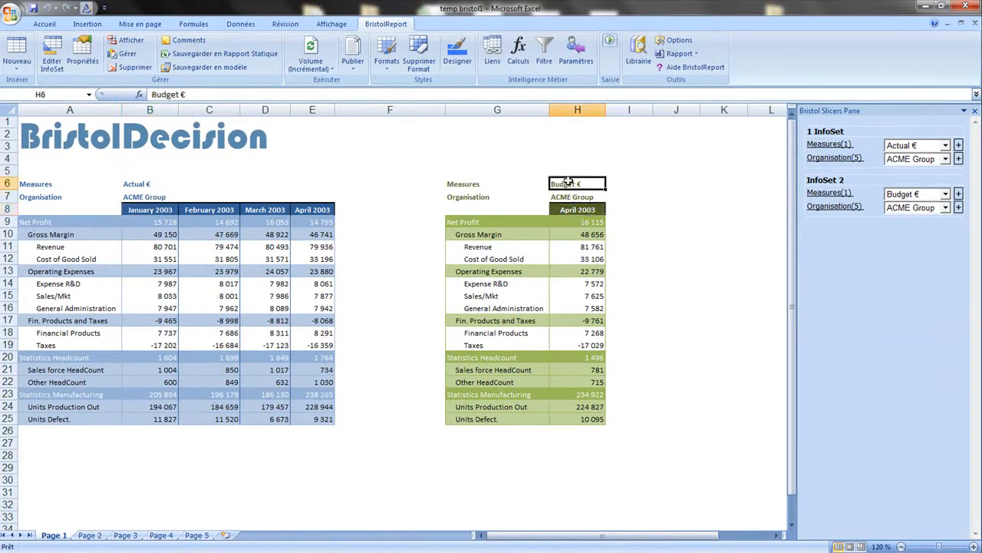
{"action": "left_click", "coordinate": [577, 208]}
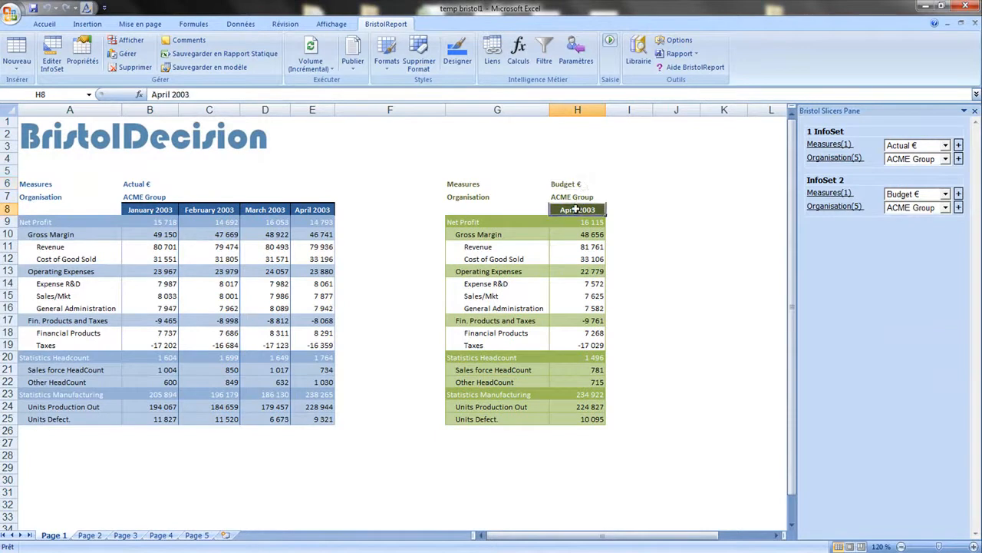
{"action": "right_click", "coordinate": [576, 210]}
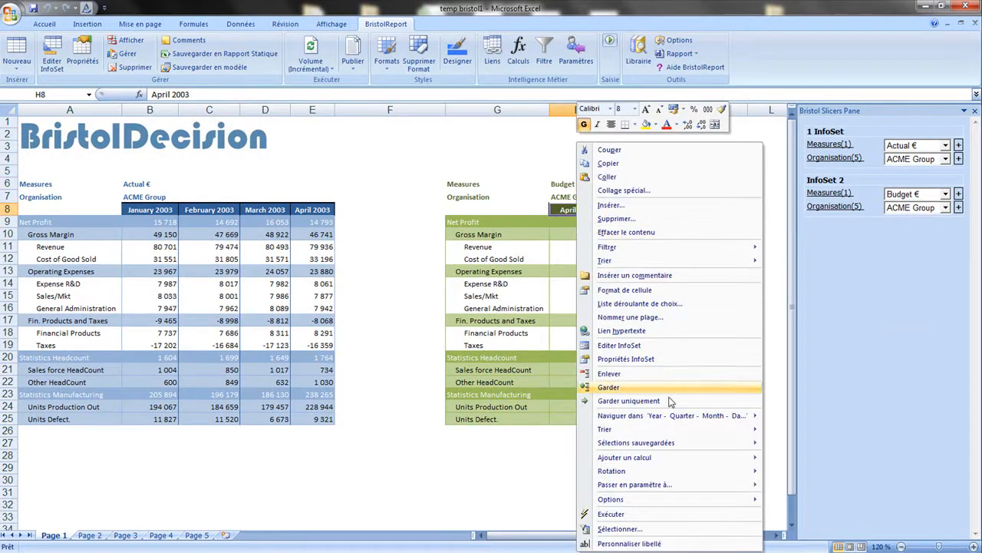
{"action": "mouse_move", "coordinate": [665, 418]}
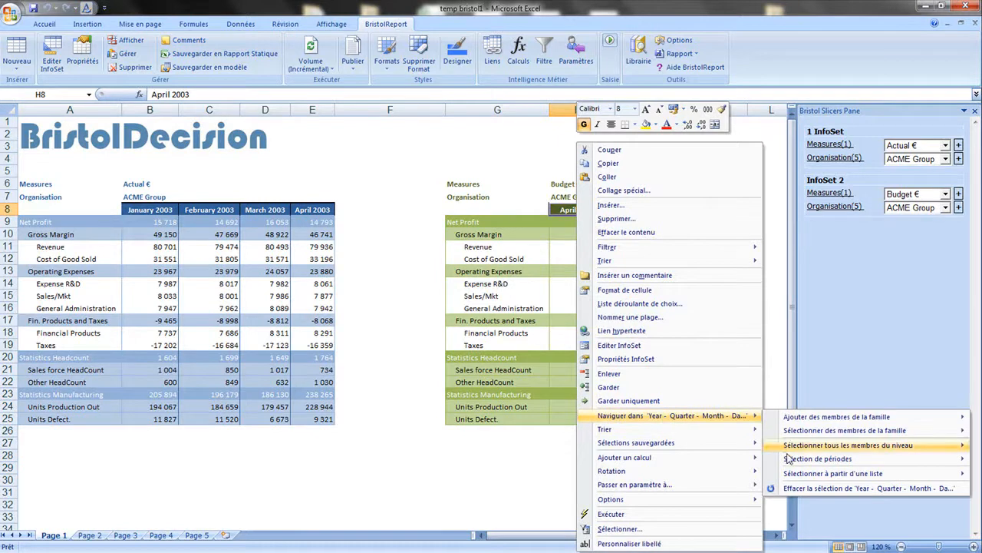
{"action": "mouse_move", "coordinate": [791, 460]}
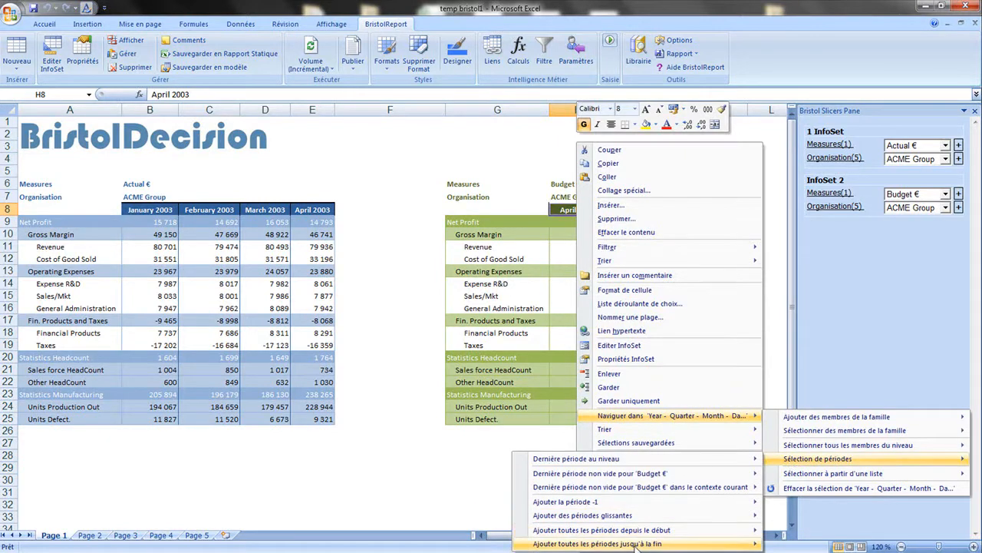
{"action": "mouse_move", "coordinate": [636, 545]}
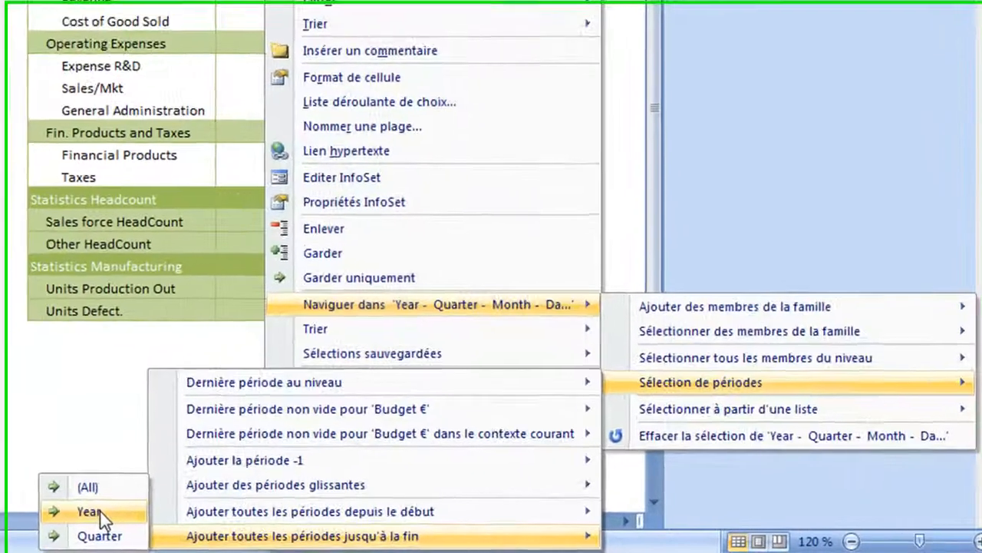
{"action": "left_click", "coordinate": [479, 529]}
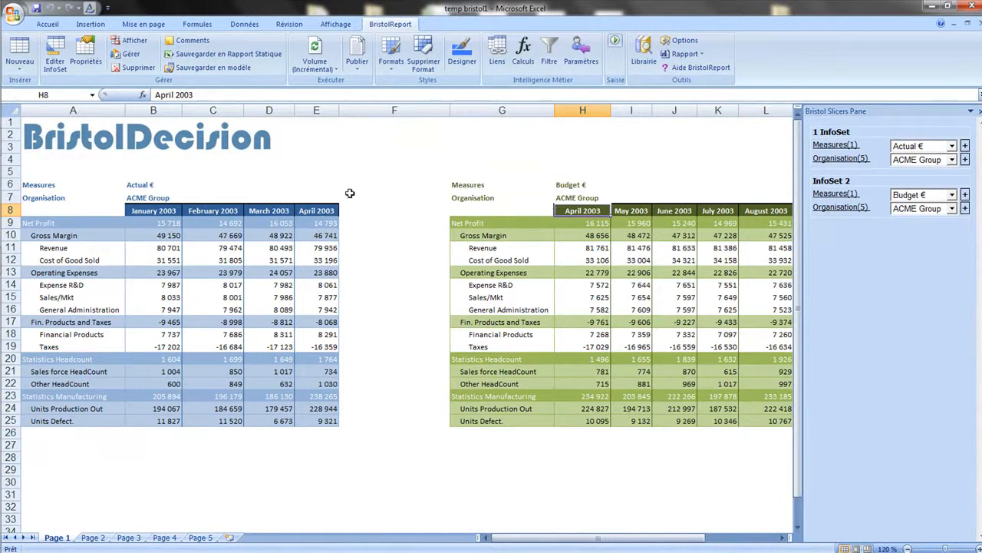
- Add the user selection Choix Month to InfoSet 2's period selection steps with the verb Enlever and apply it
{"action": "left_click", "coordinate": [550, 53]}
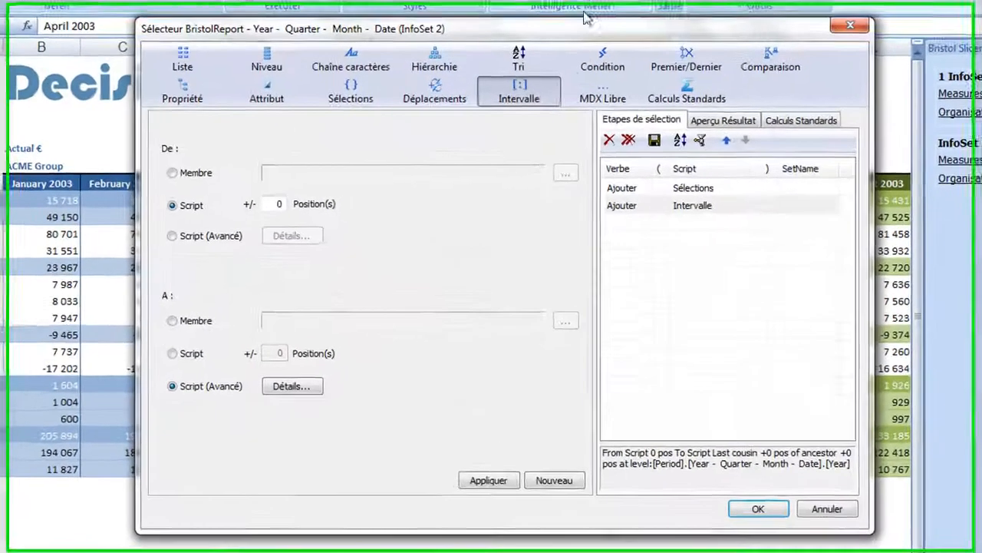
{"action": "left_click", "coordinate": [375, 138]}
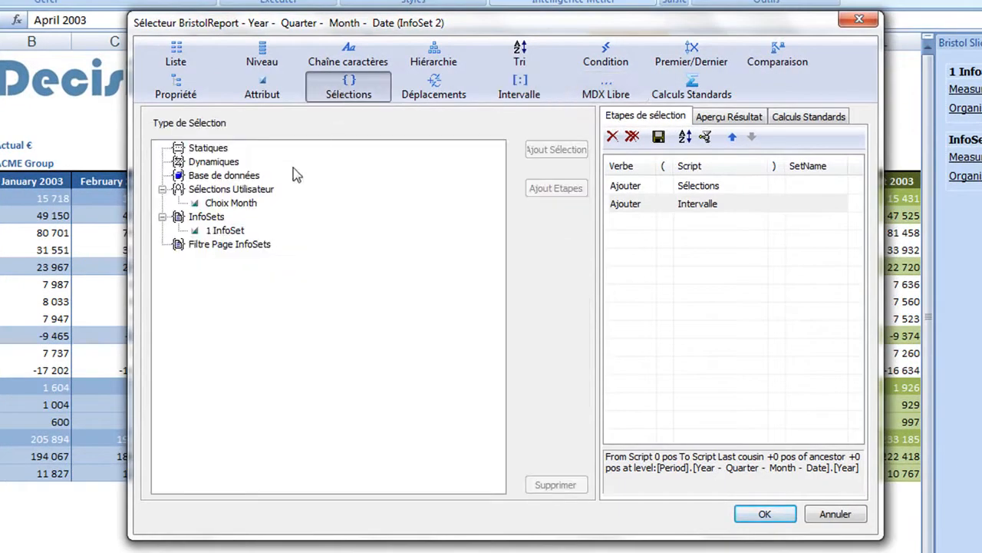
{"action": "left_click", "coordinate": [232, 203]}
{"action": "left_click", "coordinate": [559, 150]}
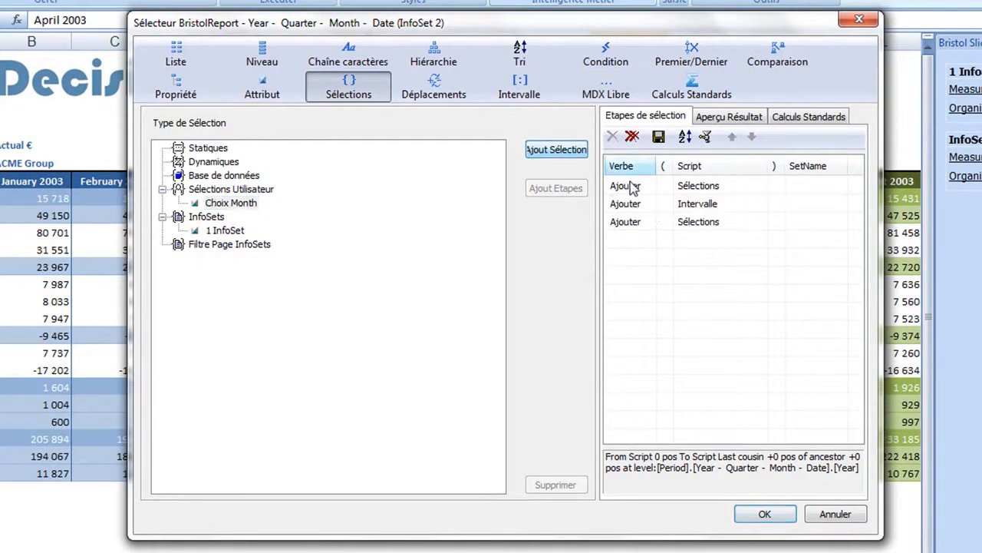
{"action": "left_click", "coordinate": [649, 223]}
{"action": "left_click", "coordinate": [648, 222]}
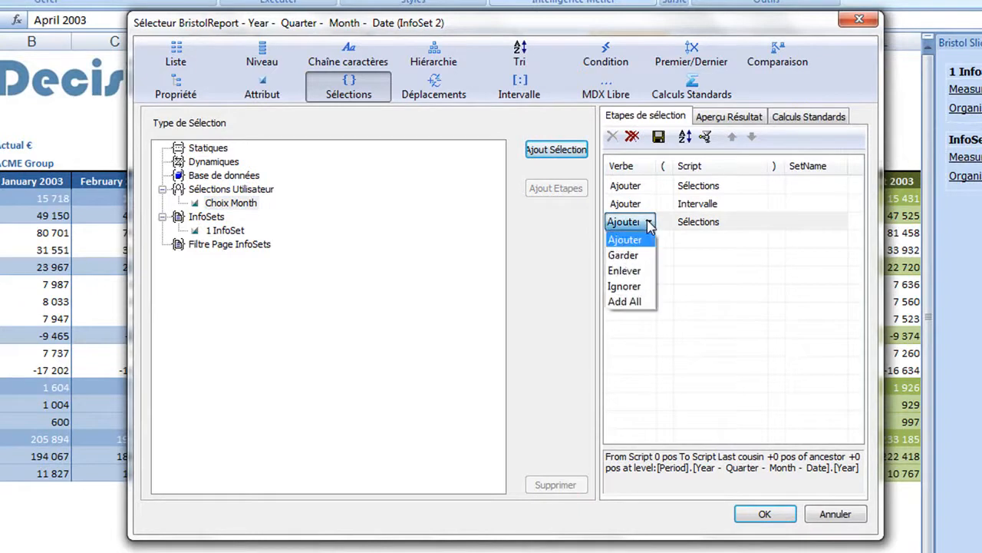
{"action": "left_click", "coordinate": [647, 276]}
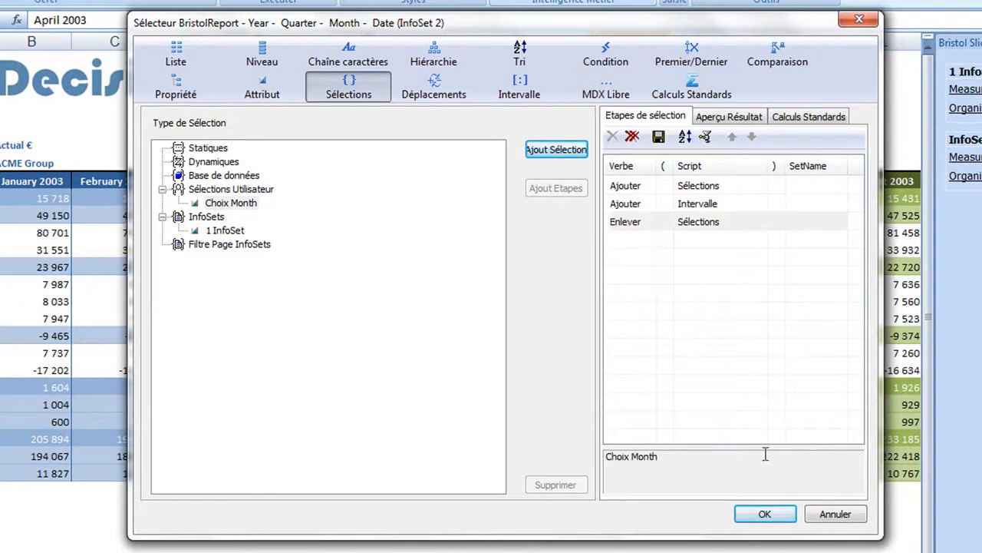
{"action": "left_click", "coordinate": [764, 513]}
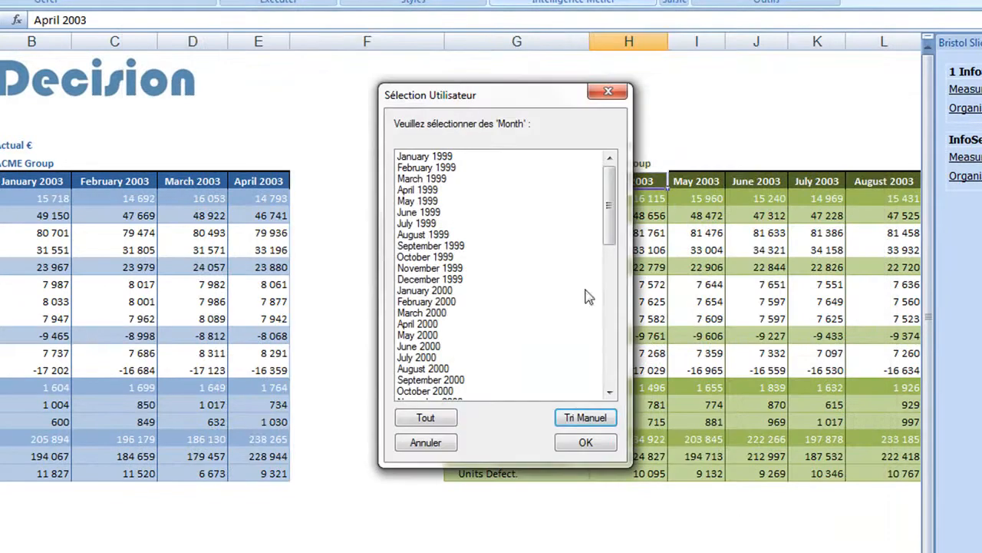
- Choose June 2003 as the month in the user selection prompt
{"action": "left_click_drag", "start_coordinate": [614, 191], "coordinate": [613, 357]}
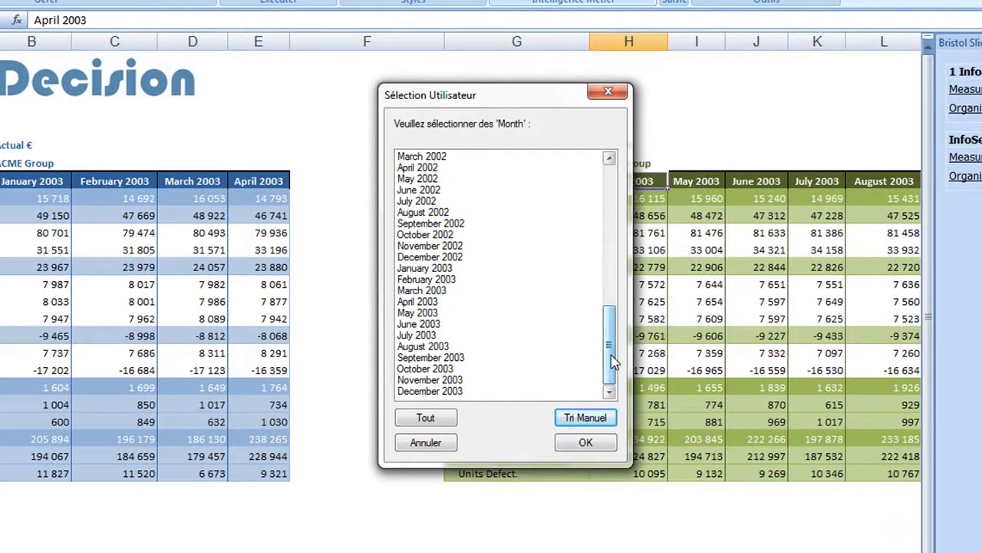
{"action": "left_click", "coordinate": [453, 325]}
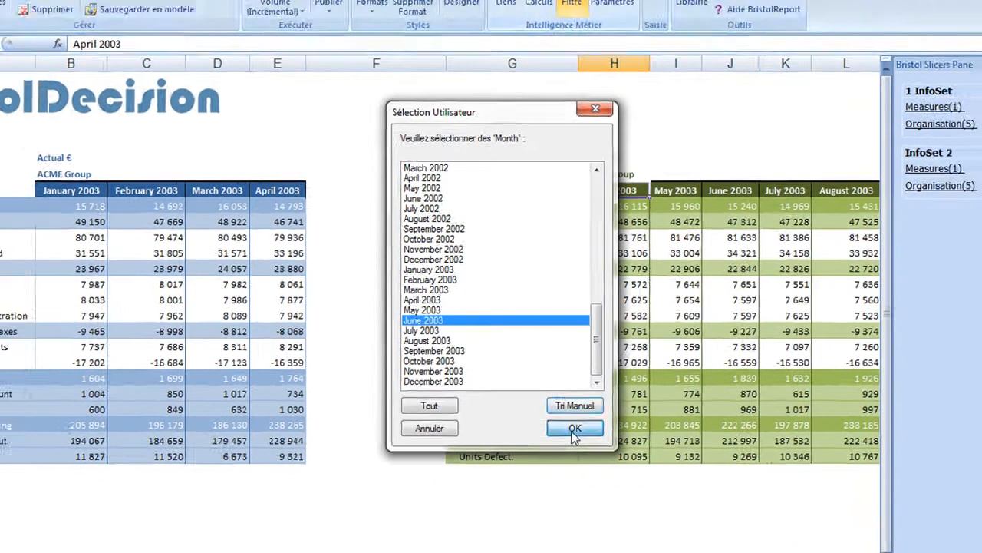
{"action": "left_click", "coordinate": [582, 445]}
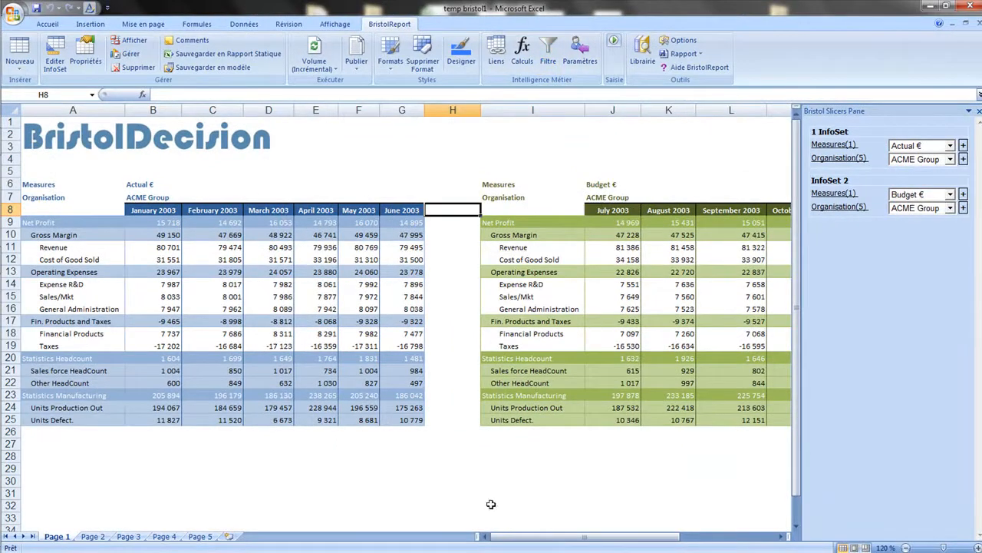
- Delete the empty column H between the Actual € and Budget € tables
{"action": "mouse_move", "coordinate": [512, 542]}
{"action": "left_mouse_down"}
{"action": "mouse_move", "coordinate": [563, 540]}
{"action": "mouse_move", "coordinate": [497, 542]}
{"action": "left_mouse_up"}
{"action": "right_click", "coordinate": [453, 110]}
{"action": "left_click", "coordinate": [491, 189]}
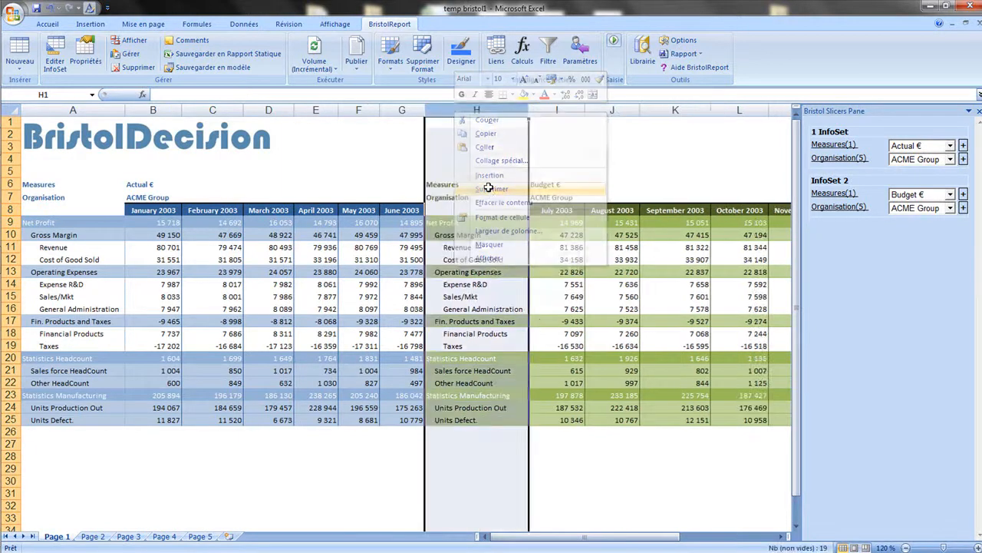
{"action": "left_click", "coordinate": [557, 456]}
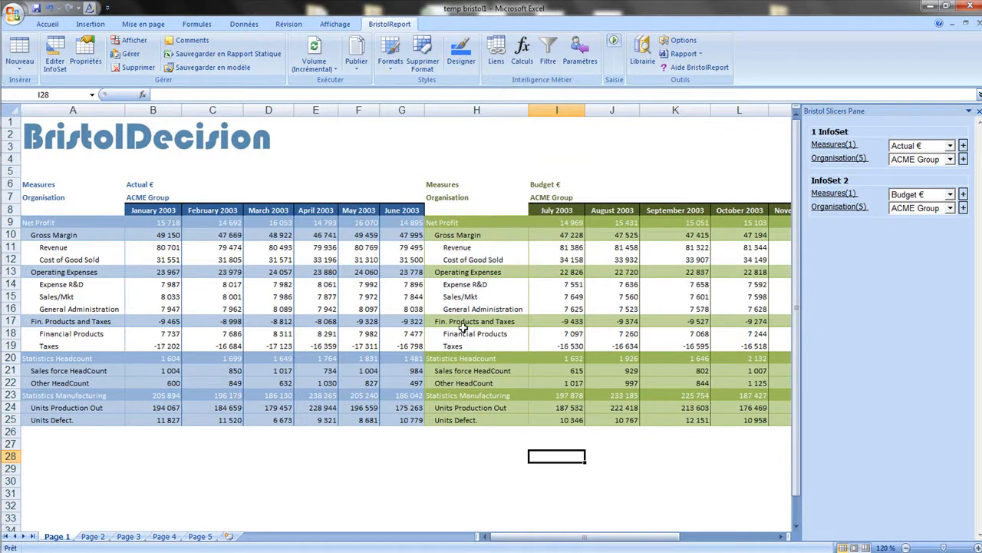
- Hide the Budget € table's row labels by setting Cacher libellés Lignes to Oui for InfoSet 2
{"action": "left_click", "coordinate": [555, 285]}
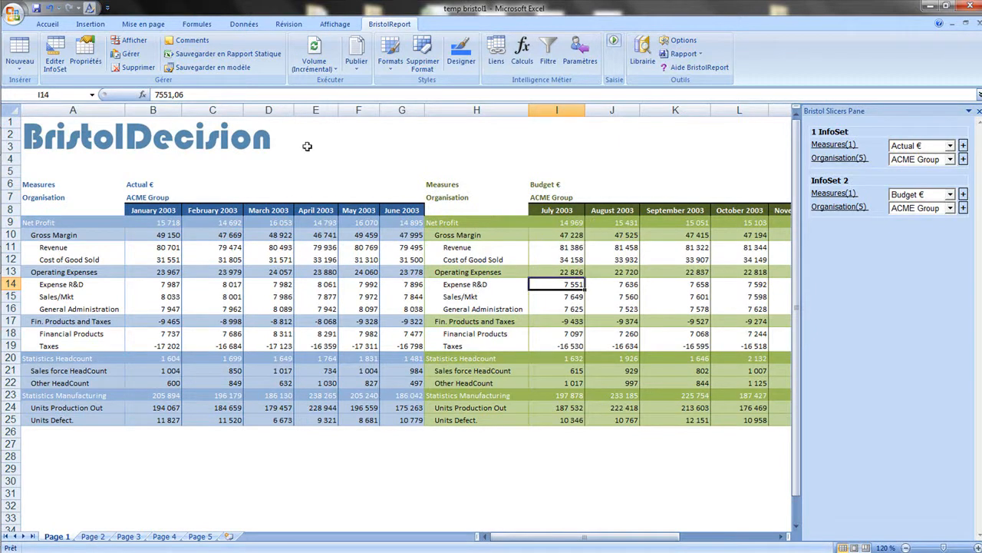
{"action": "left_click", "coordinate": [79, 64]}
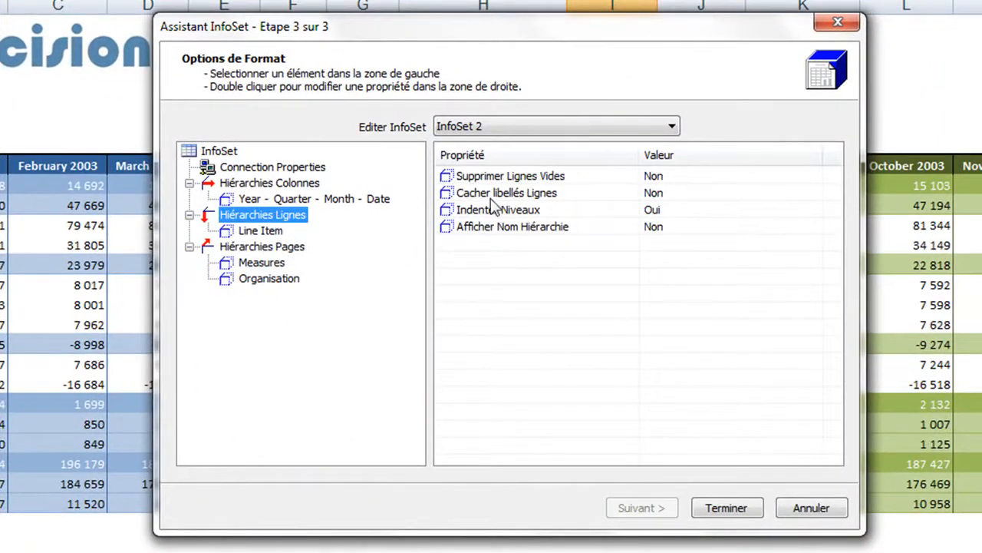
{"action": "double_click", "coordinate": [700, 193]}
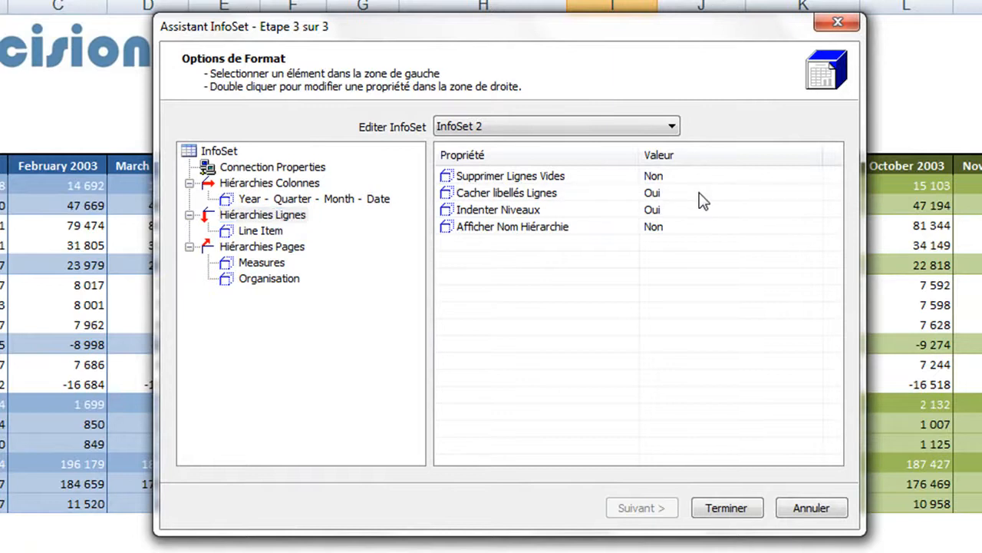
{"action": "left_click", "coordinate": [726, 508]}
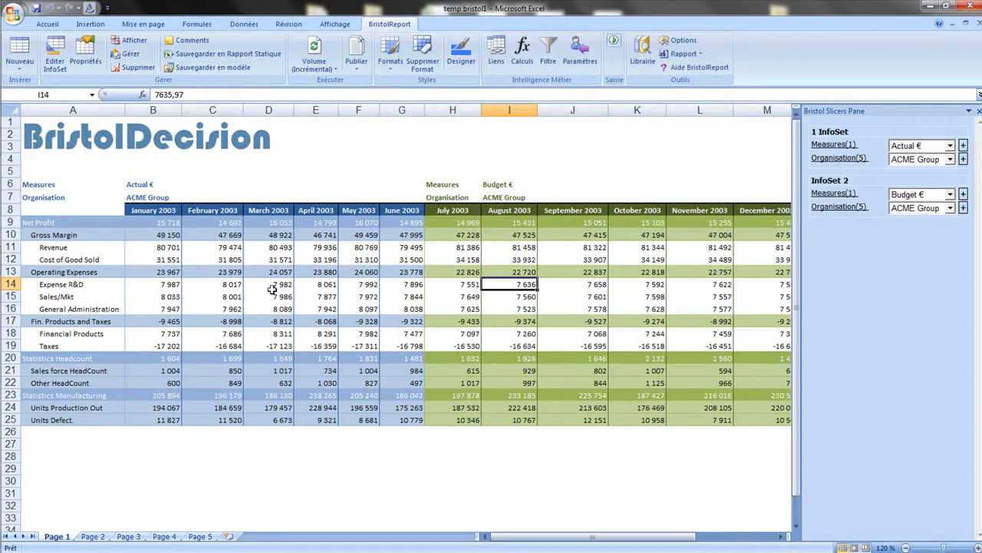
- Collapse the Net Profit row in the Actual € table
{"action": "double_click", "coordinate": [83, 222]}
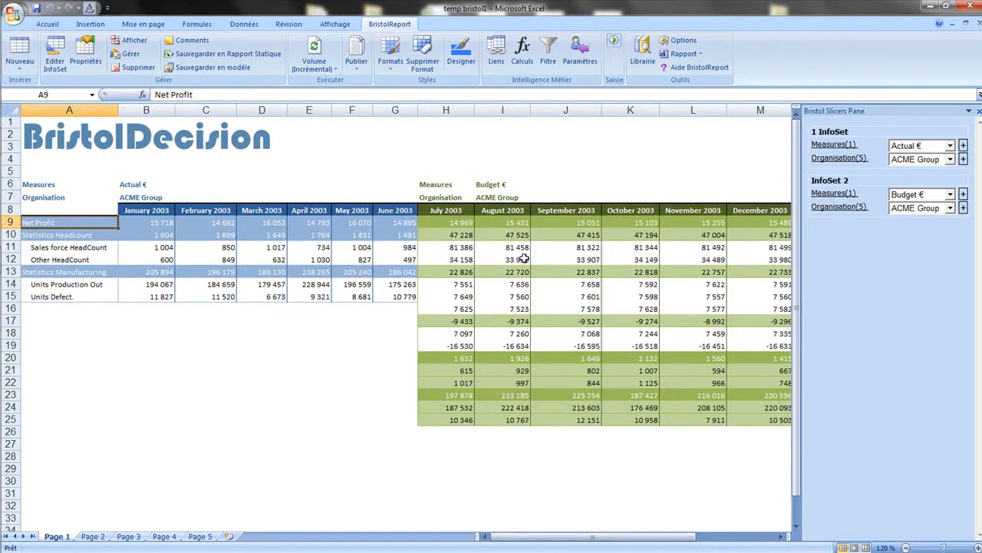
- Link the Organisation and Line Item hierarchies of master 1 InfoSet to the same hierarchies of slave InfoSet 2
{"action": "left_click", "coordinate": [497, 61]}
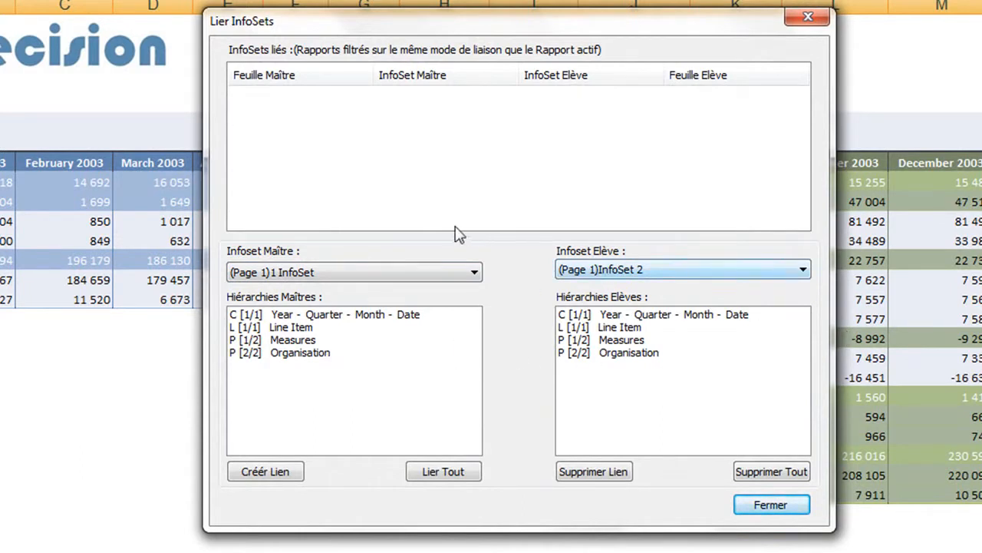
{"action": "left_click", "coordinate": [335, 352]}
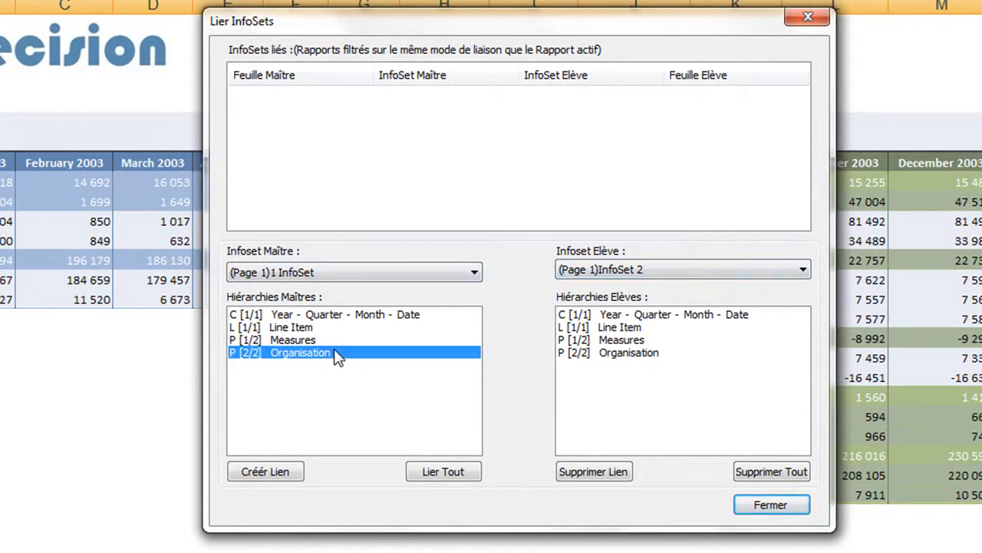
{"action": "left_click", "coordinate": [620, 365]}
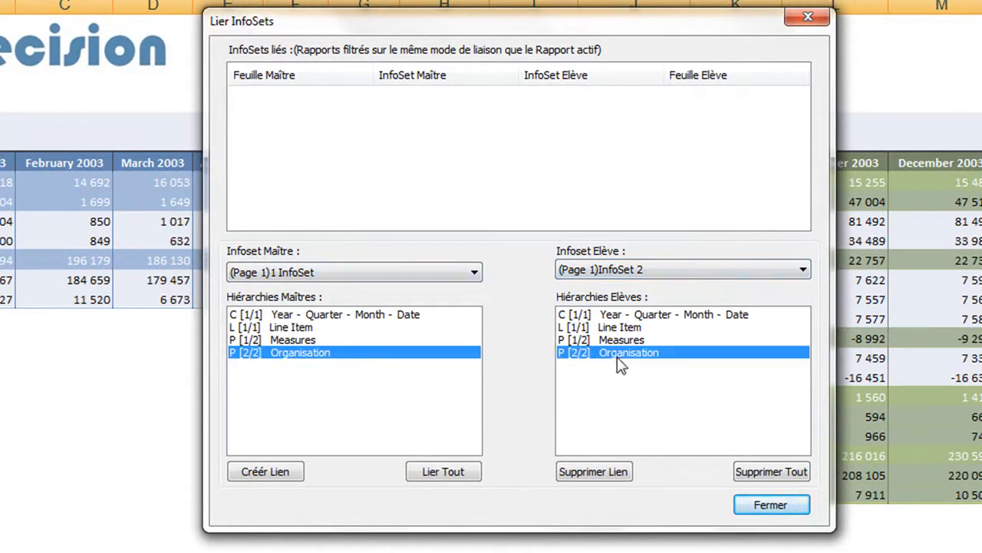
{"action": "left_click", "coordinate": [290, 469]}
{"action": "left_click", "coordinate": [357, 329]}
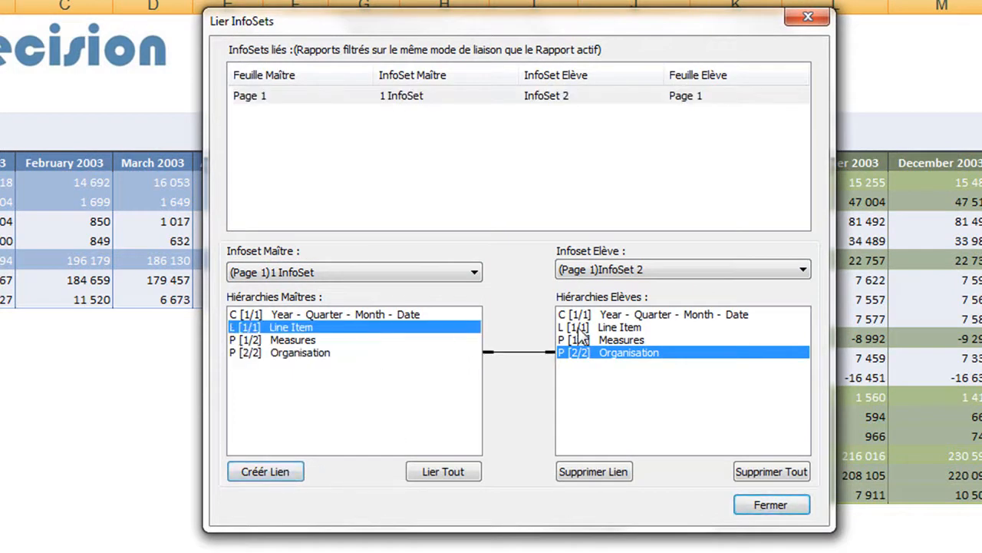
{"action": "left_click", "coordinate": [612, 328]}
{"action": "left_click", "coordinate": [295, 471]}
{"action": "left_click", "coordinate": [760, 503]}
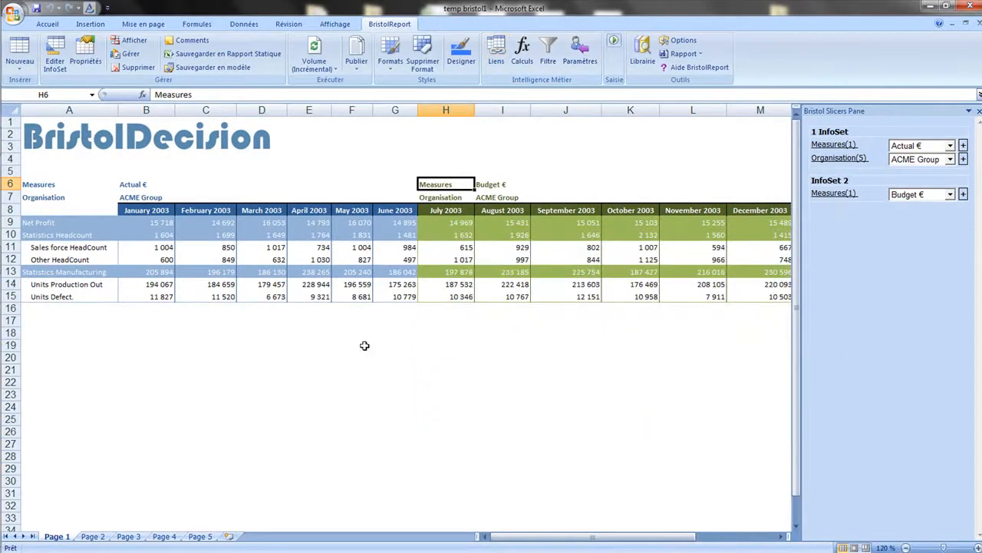
- Expand the Net Profit row in the Actual € table and set 1 InfoSet's Organisation slicer to Energy
{"action": "double_click", "coordinate": [88, 222]}
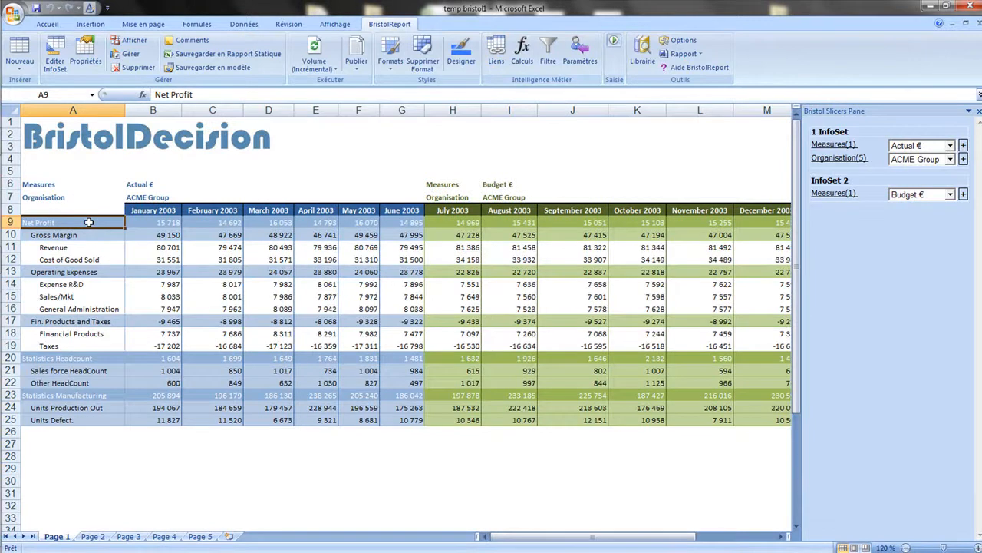
{"action": "left_click", "coordinate": [155, 198]}
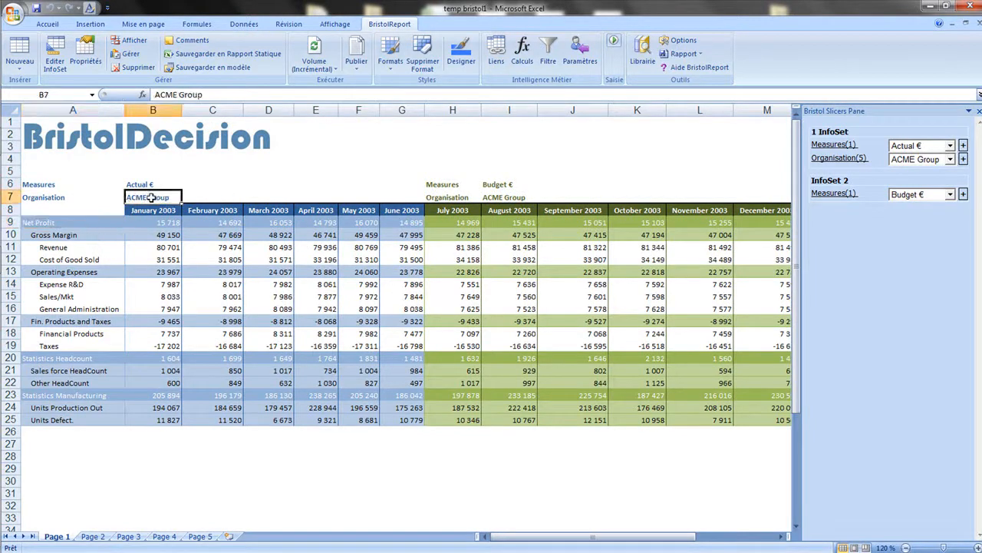
{"action": "left_click", "coordinate": [950, 159]}
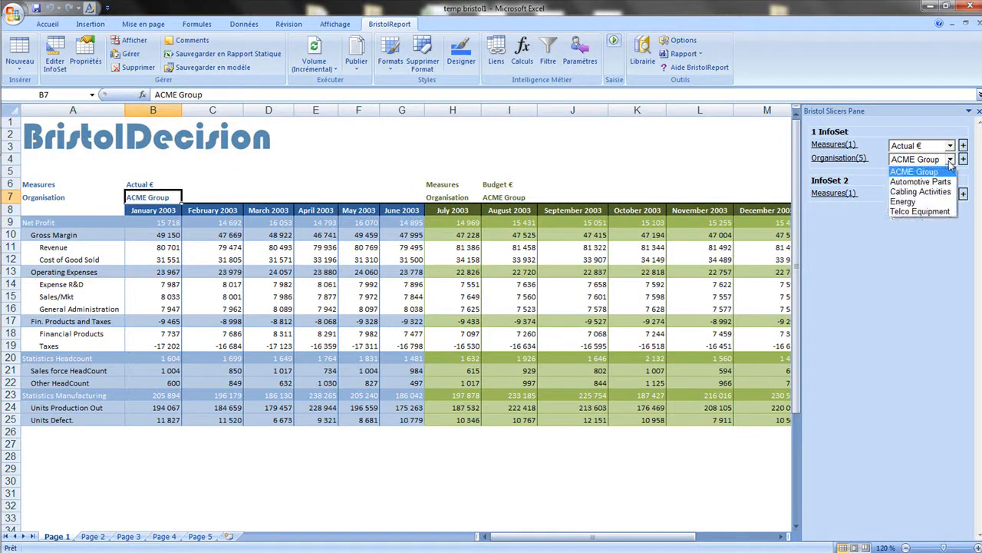
{"action": "left_click", "coordinate": [933, 202]}
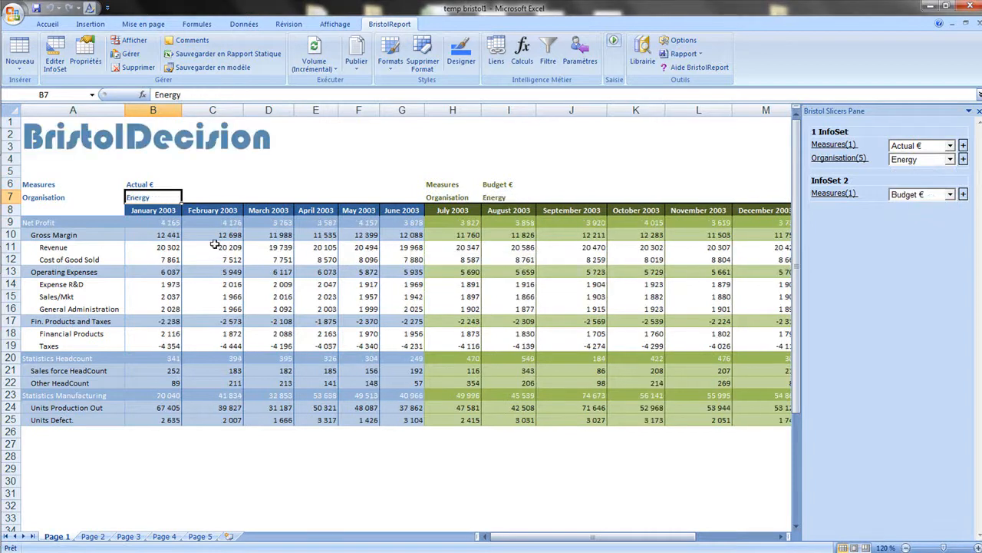
{"action": "left_click", "coordinate": [444, 467]}
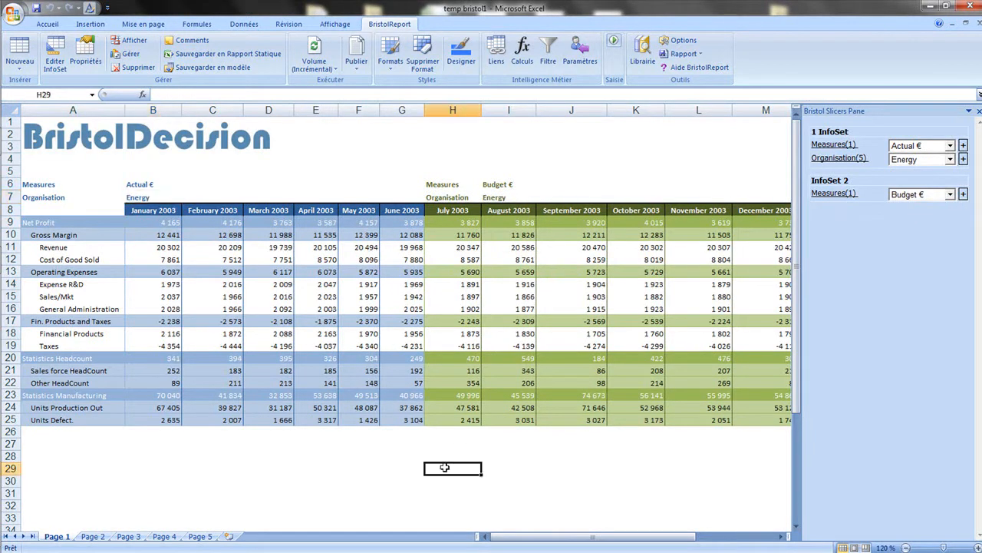